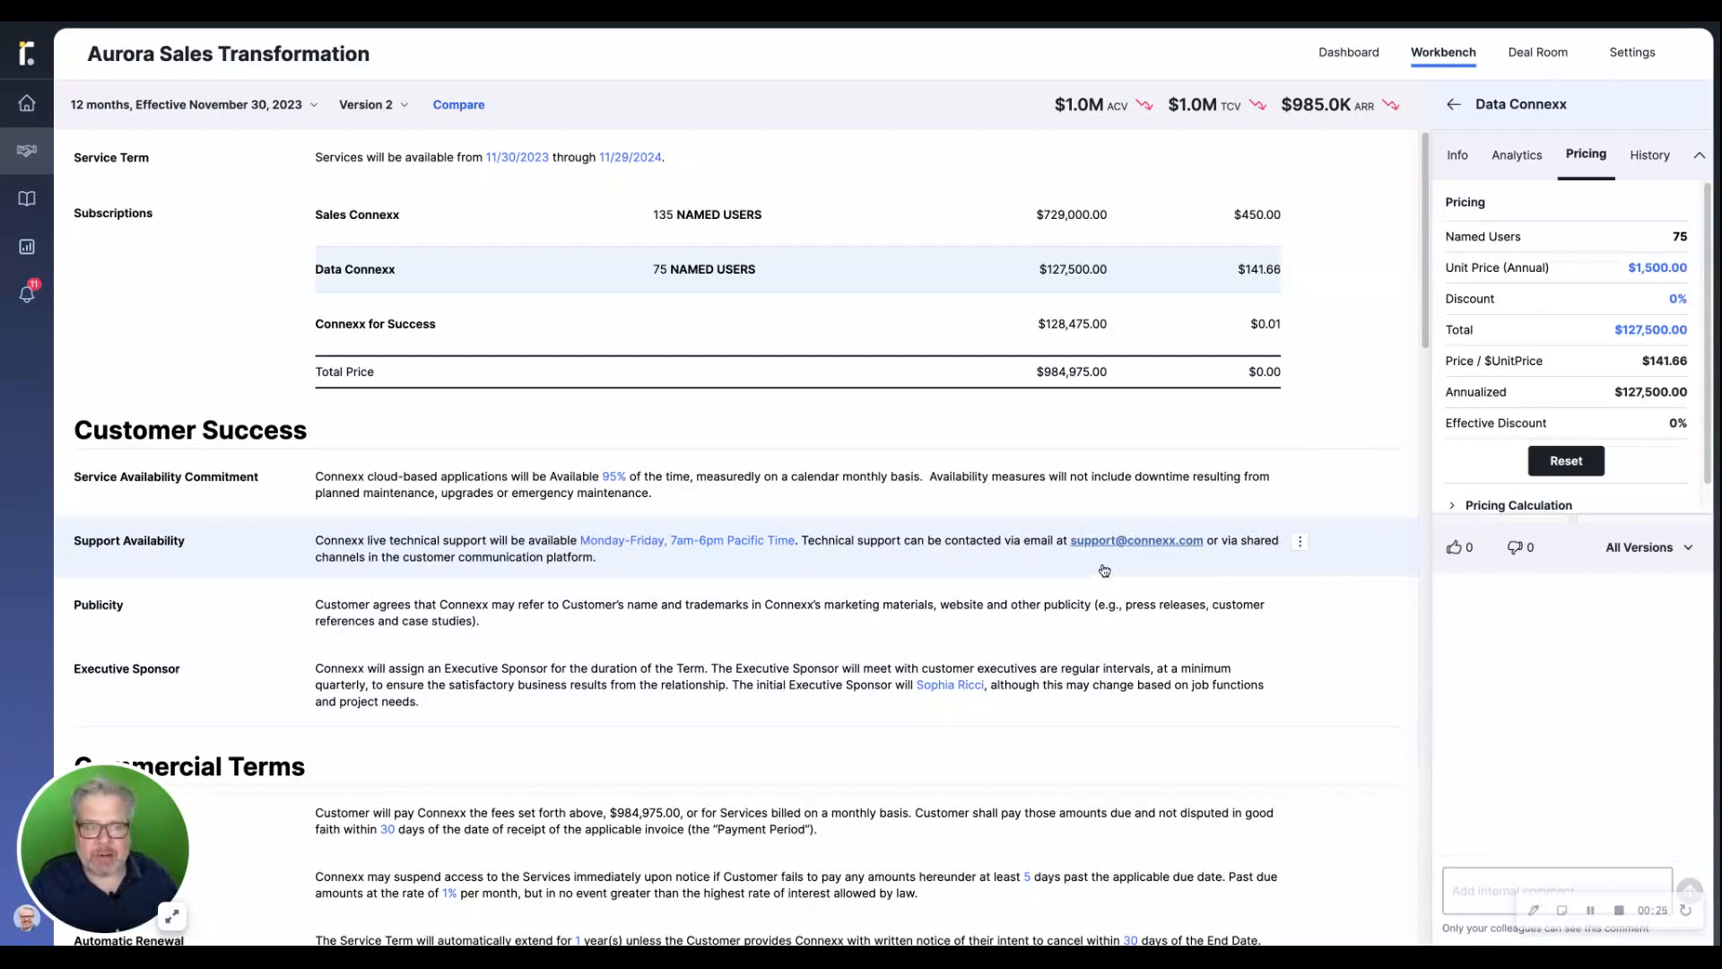
# Open the deal room and review the Aurora Technologies proposal from its proposed solution through the success stories
pyautogui.click(1532, 60)
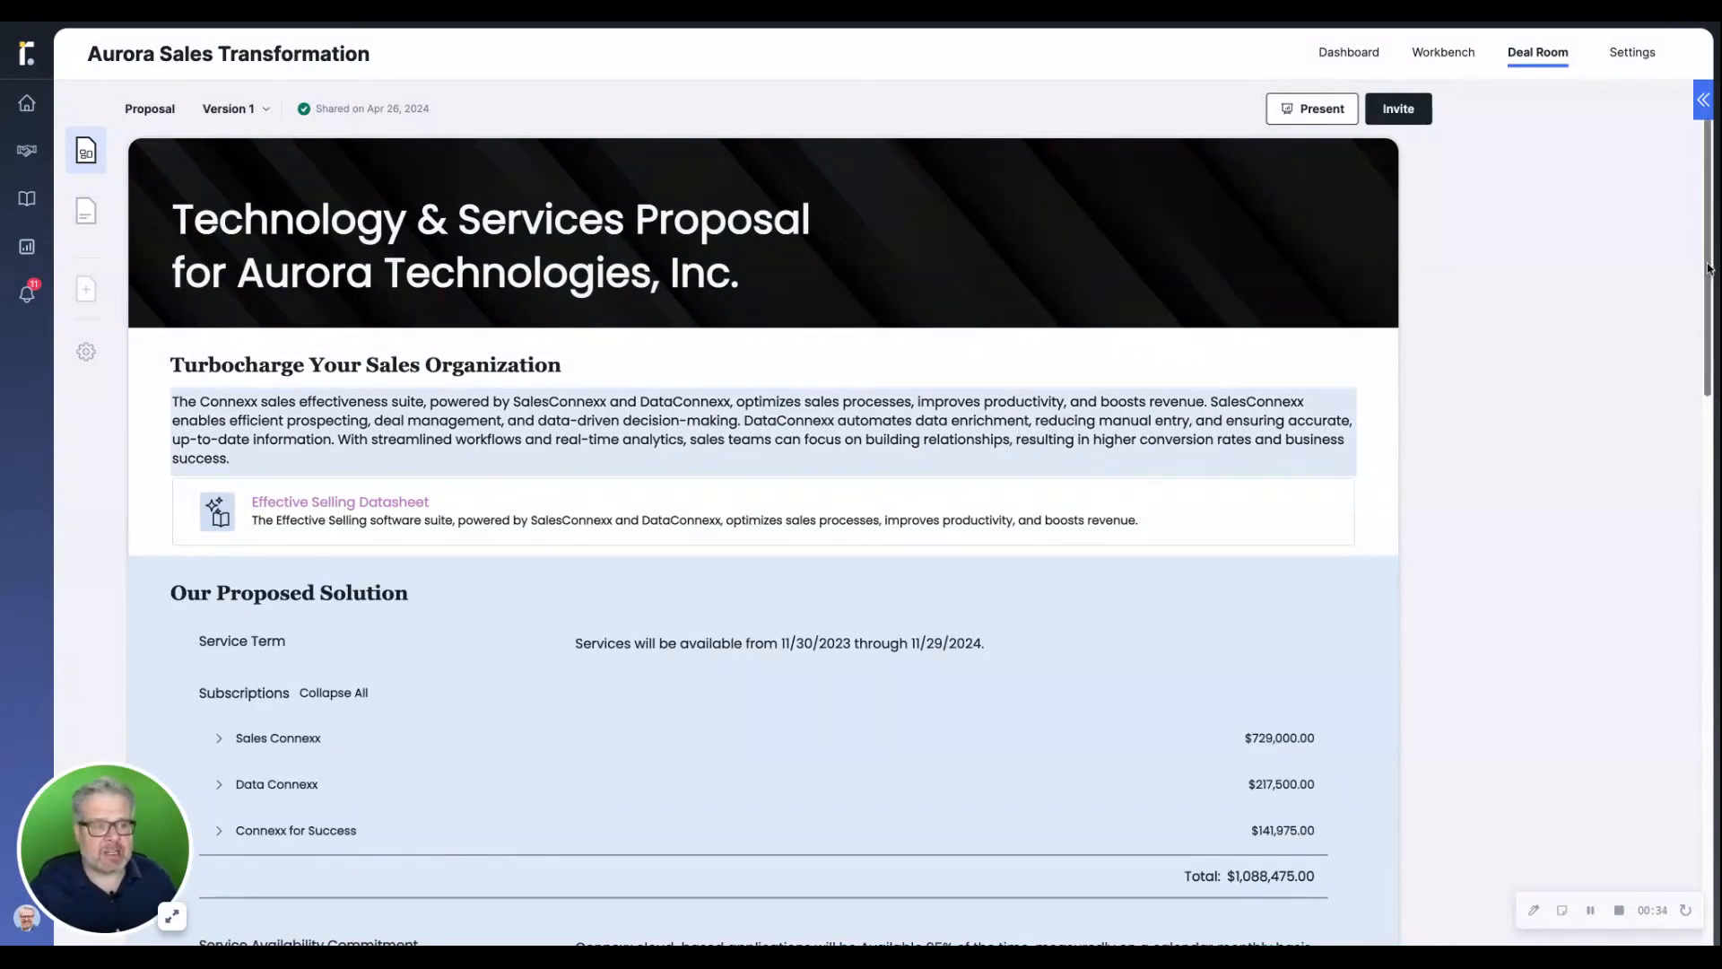
pyautogui.moveTo(1708, 267); pyautogui.dragTo(1692, 592)
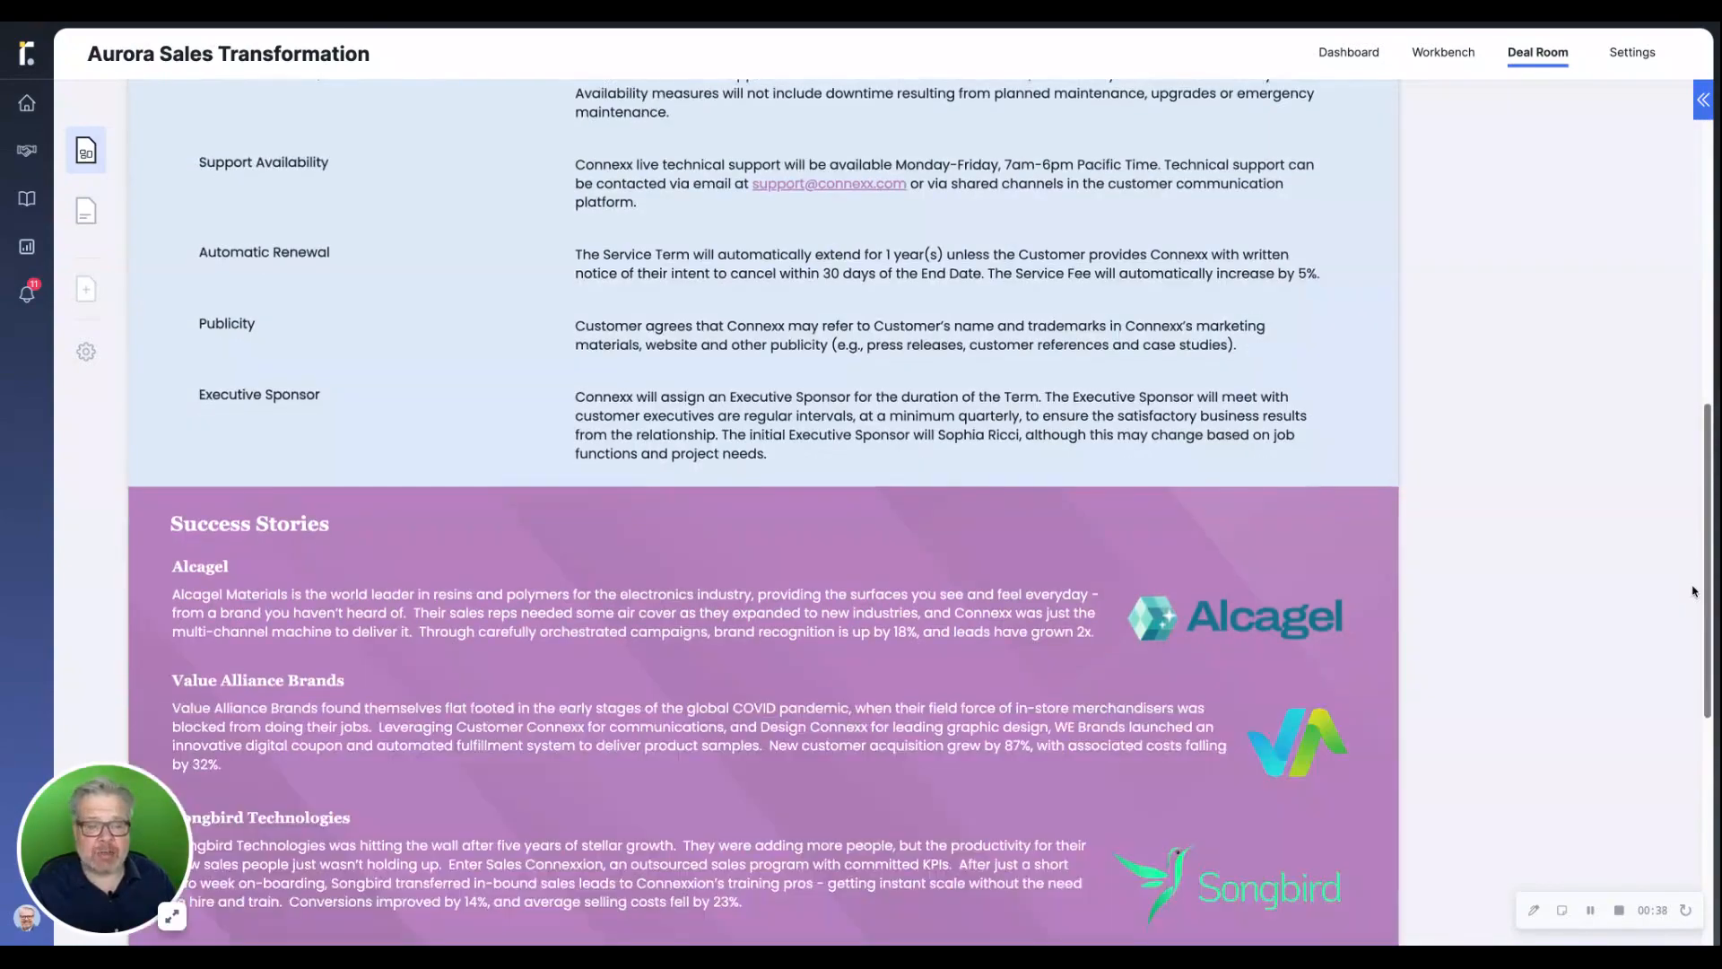
pyautogui.scroll(-3, 1700, 579)
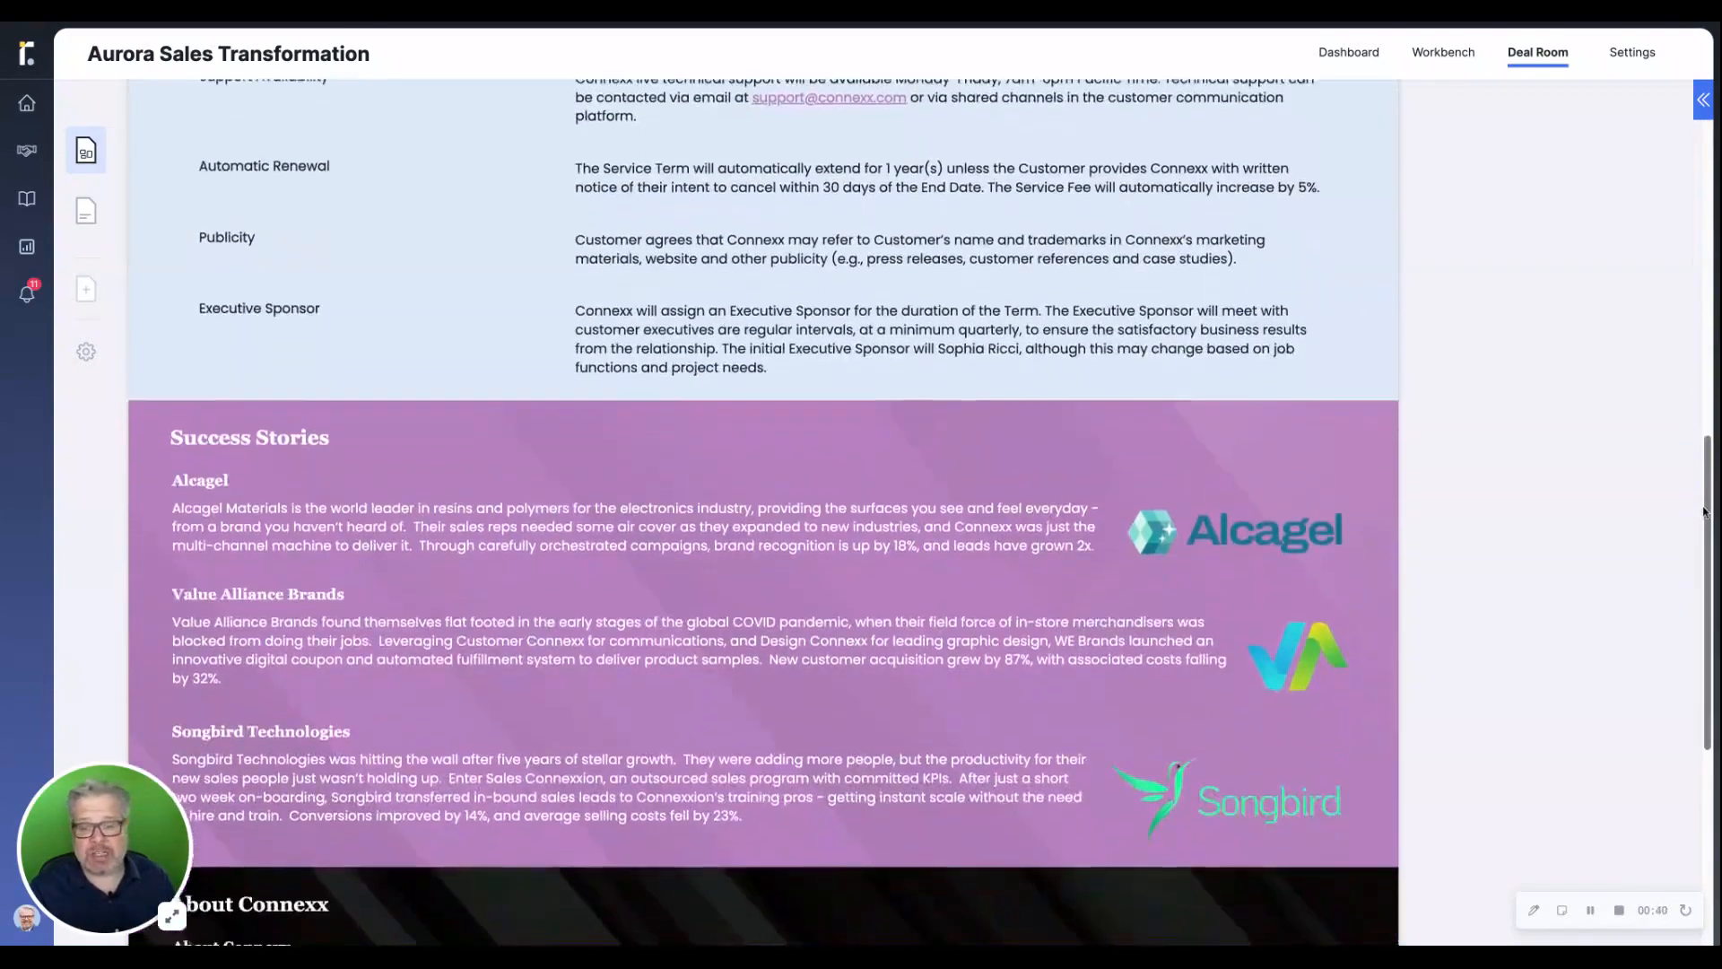
pyautogui.moveTo(1705, 564); pyautogui.dragTo(1712, 148)
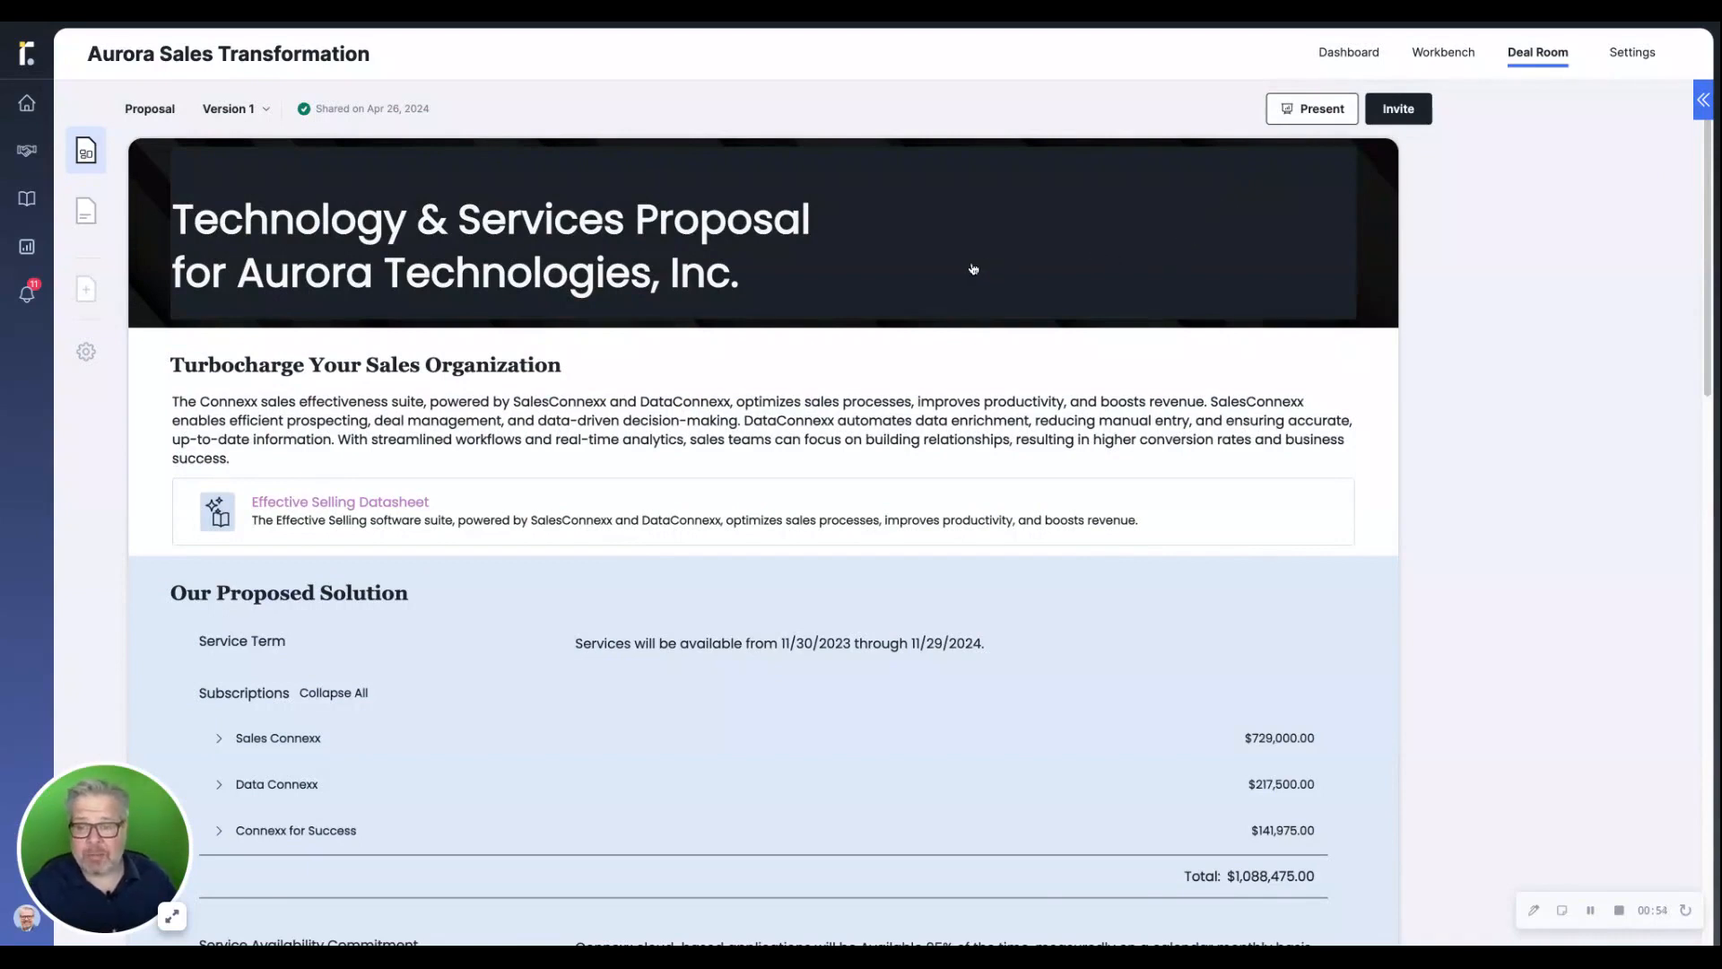
# Add an Order Form to the deal room and assign the customer's Director, Sales Technology as its account signatory
pyautogui.click(86, 289)
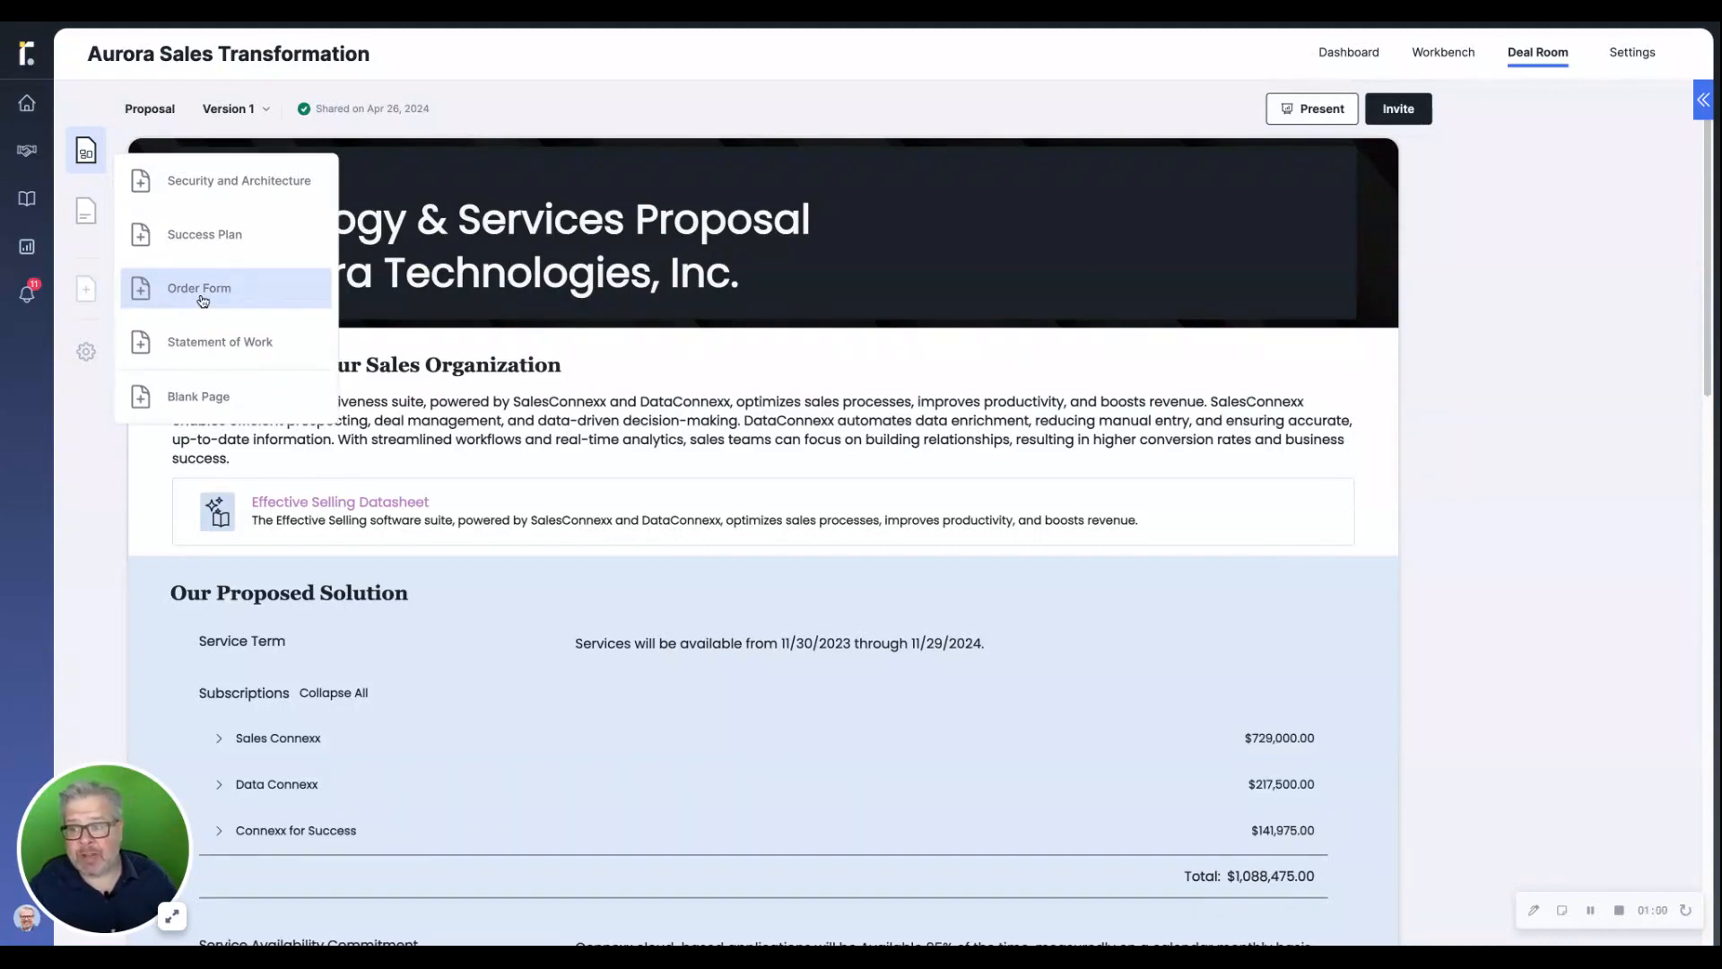
pyautogui.click(199, 288)
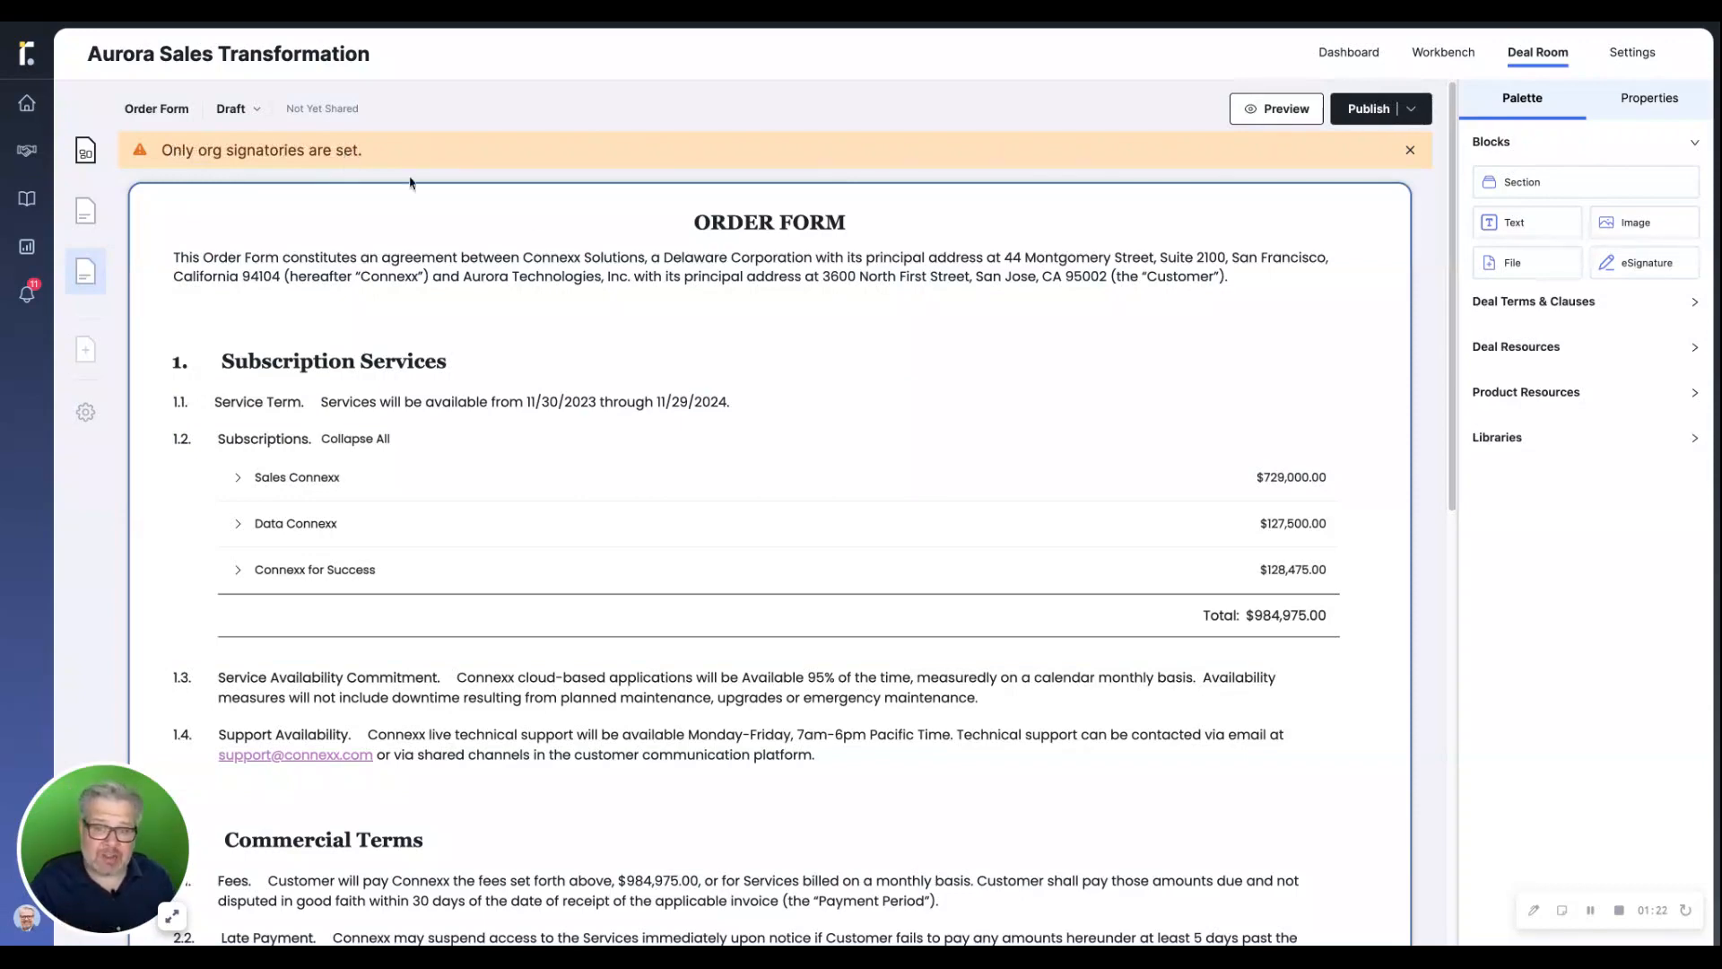
pyautogui.moveTo(1442, 308); pyautogui.dragTo(1399, 745)
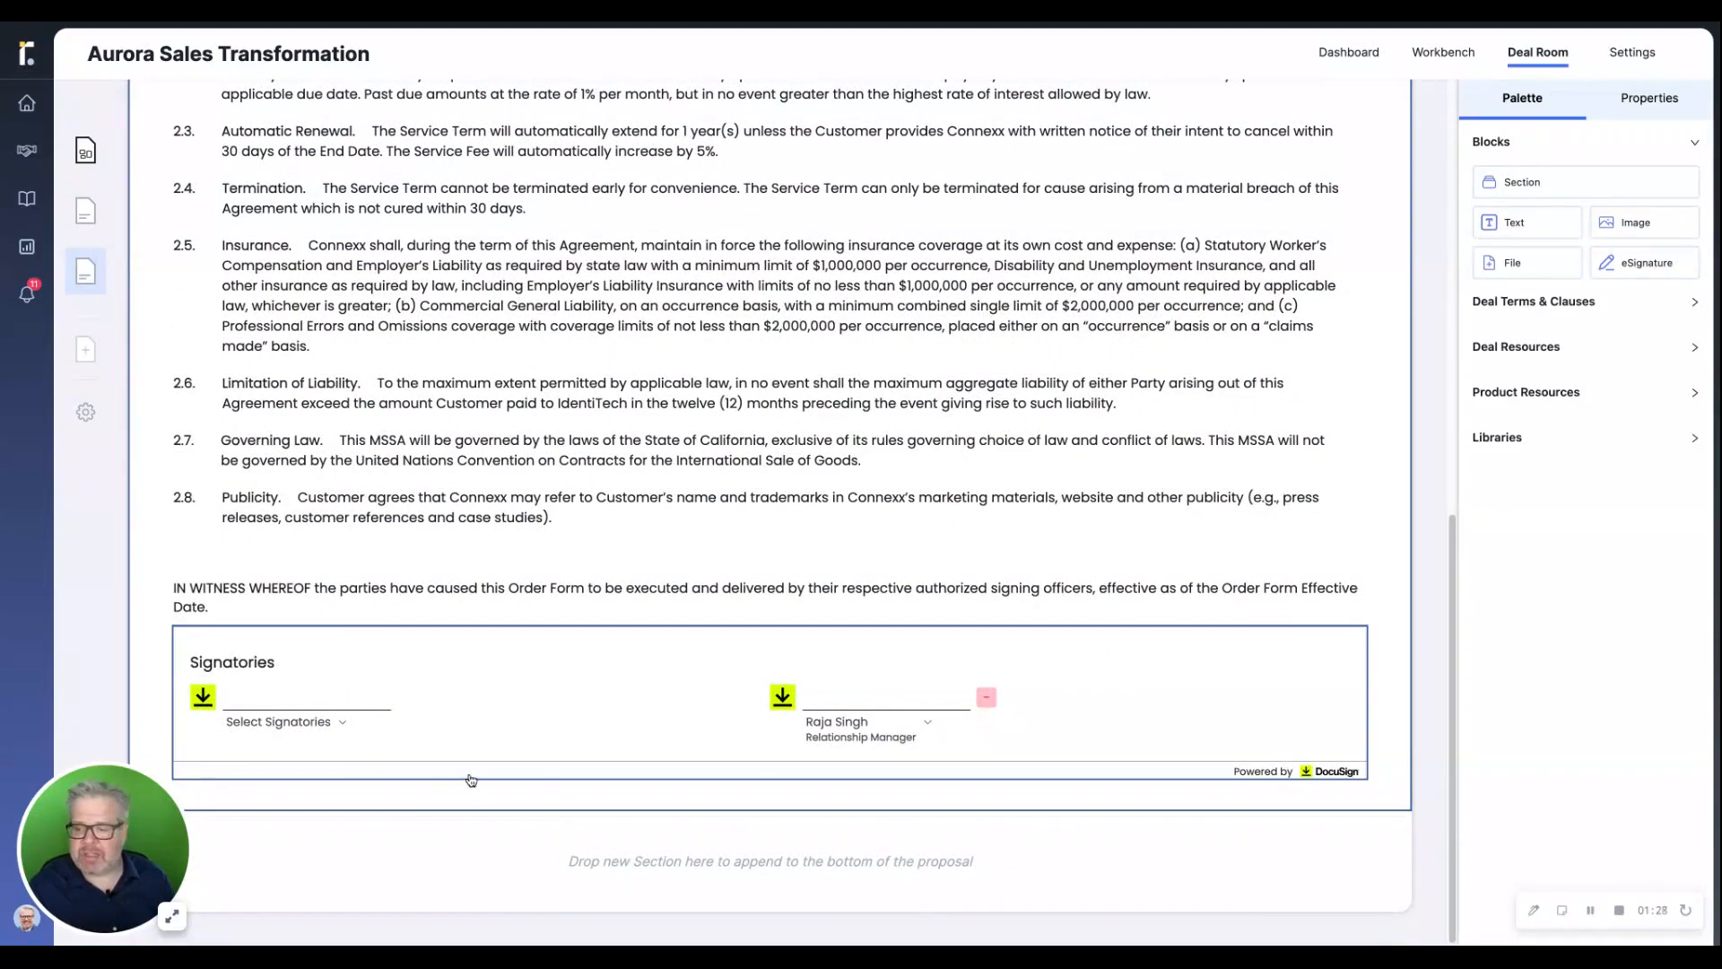
pyautogui.click(345, 724)
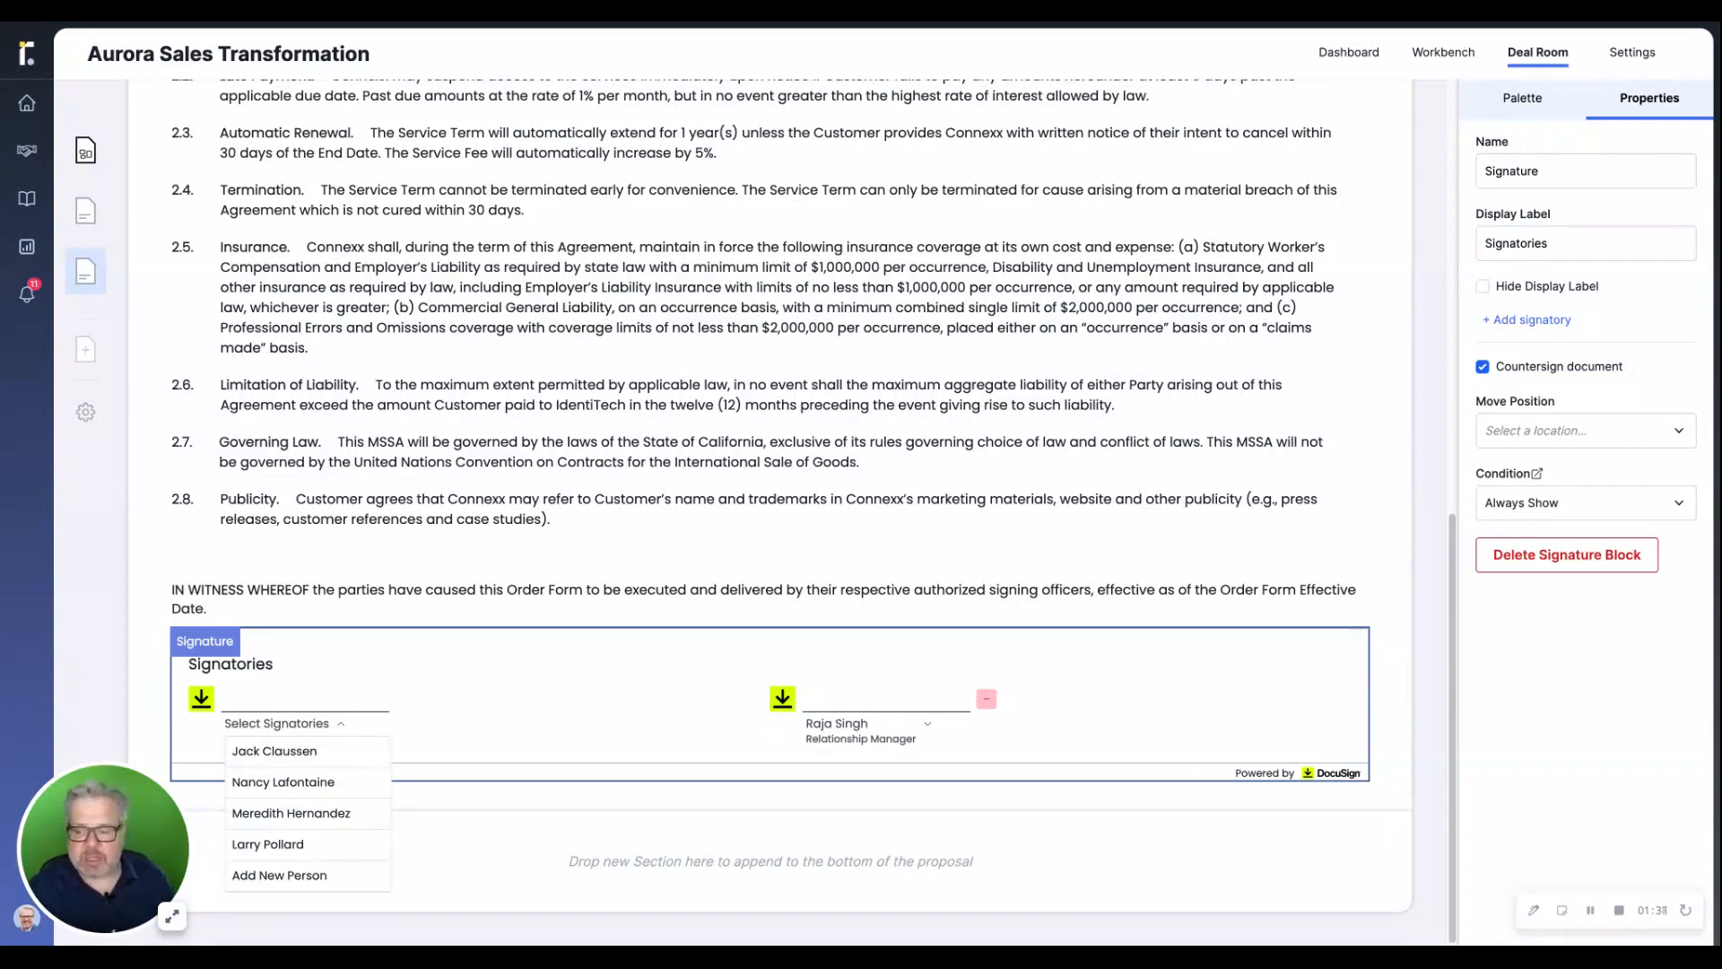
pyautogui.click(292, 752)
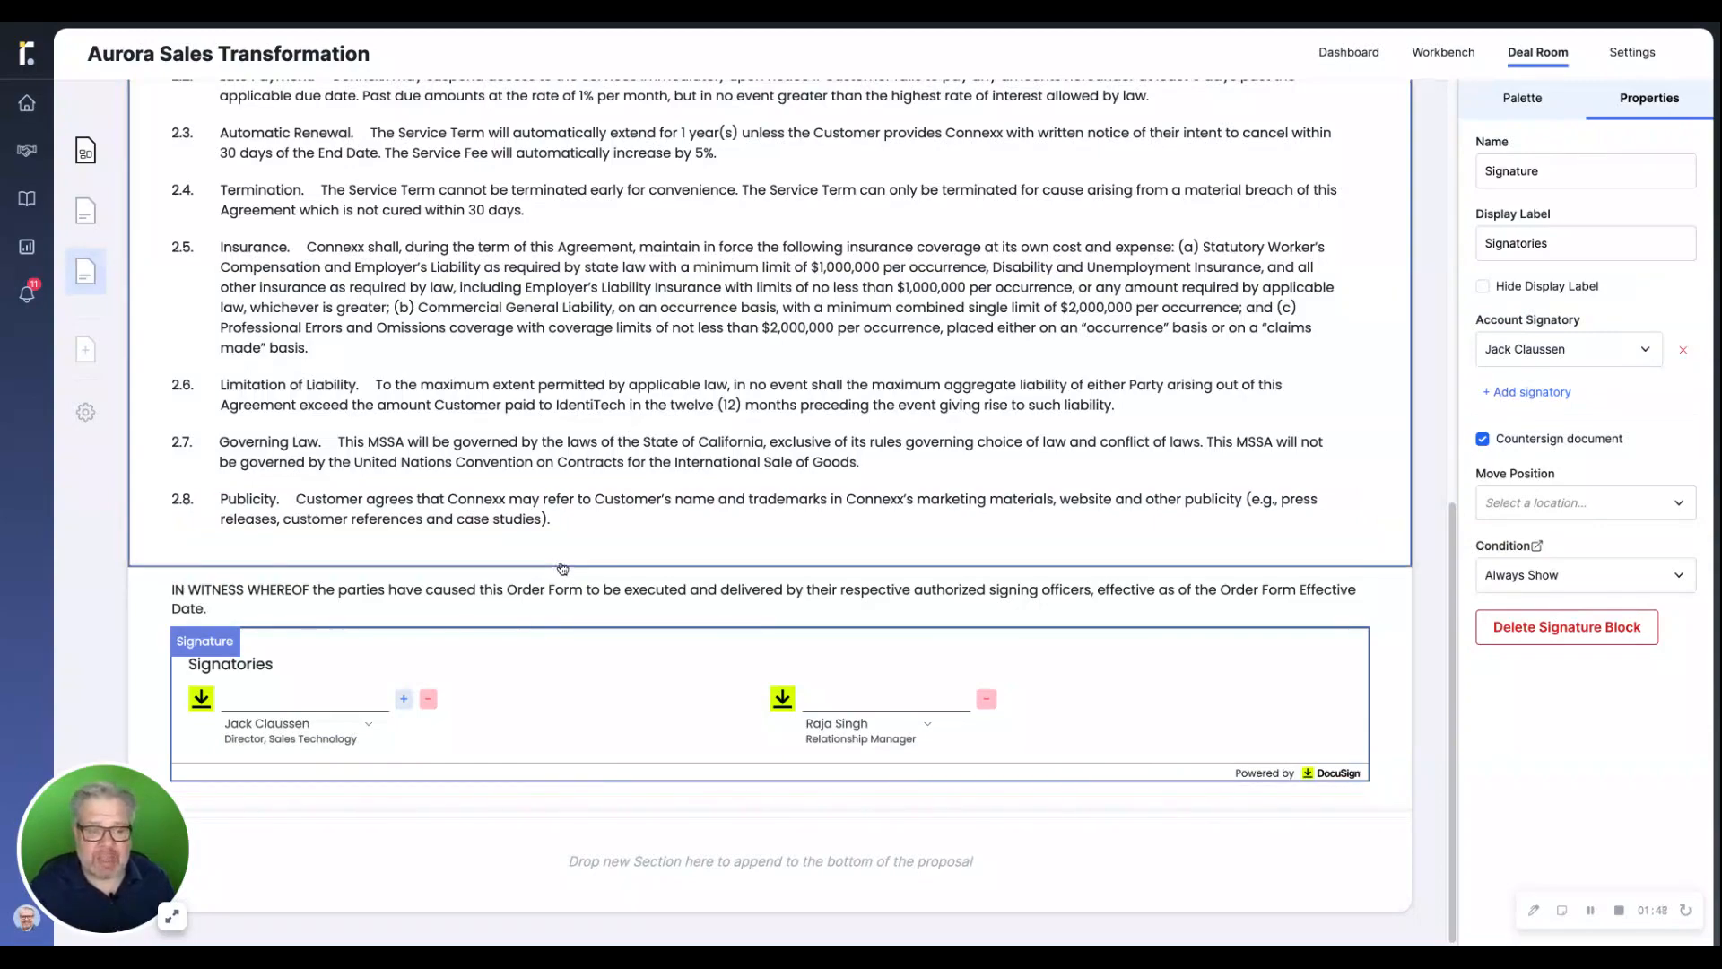
# Publish the draft order form to the deal room
pyautogui.scroll(10, 782, 490)
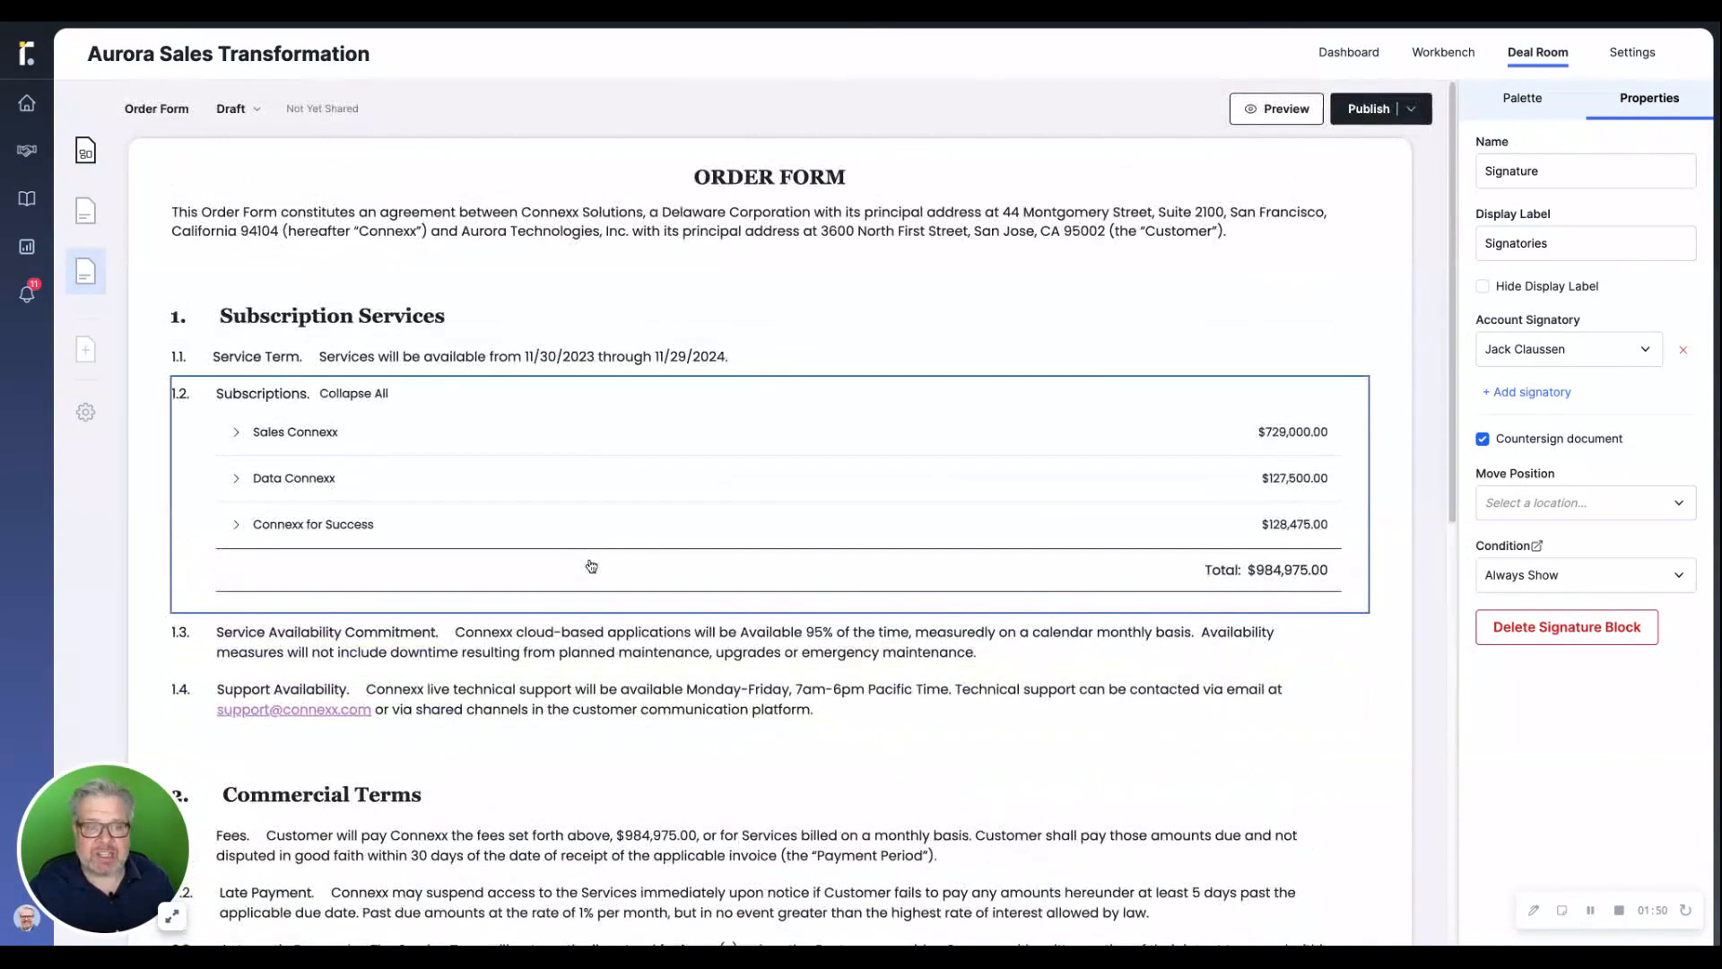
pyautogui.click(1369, 108)
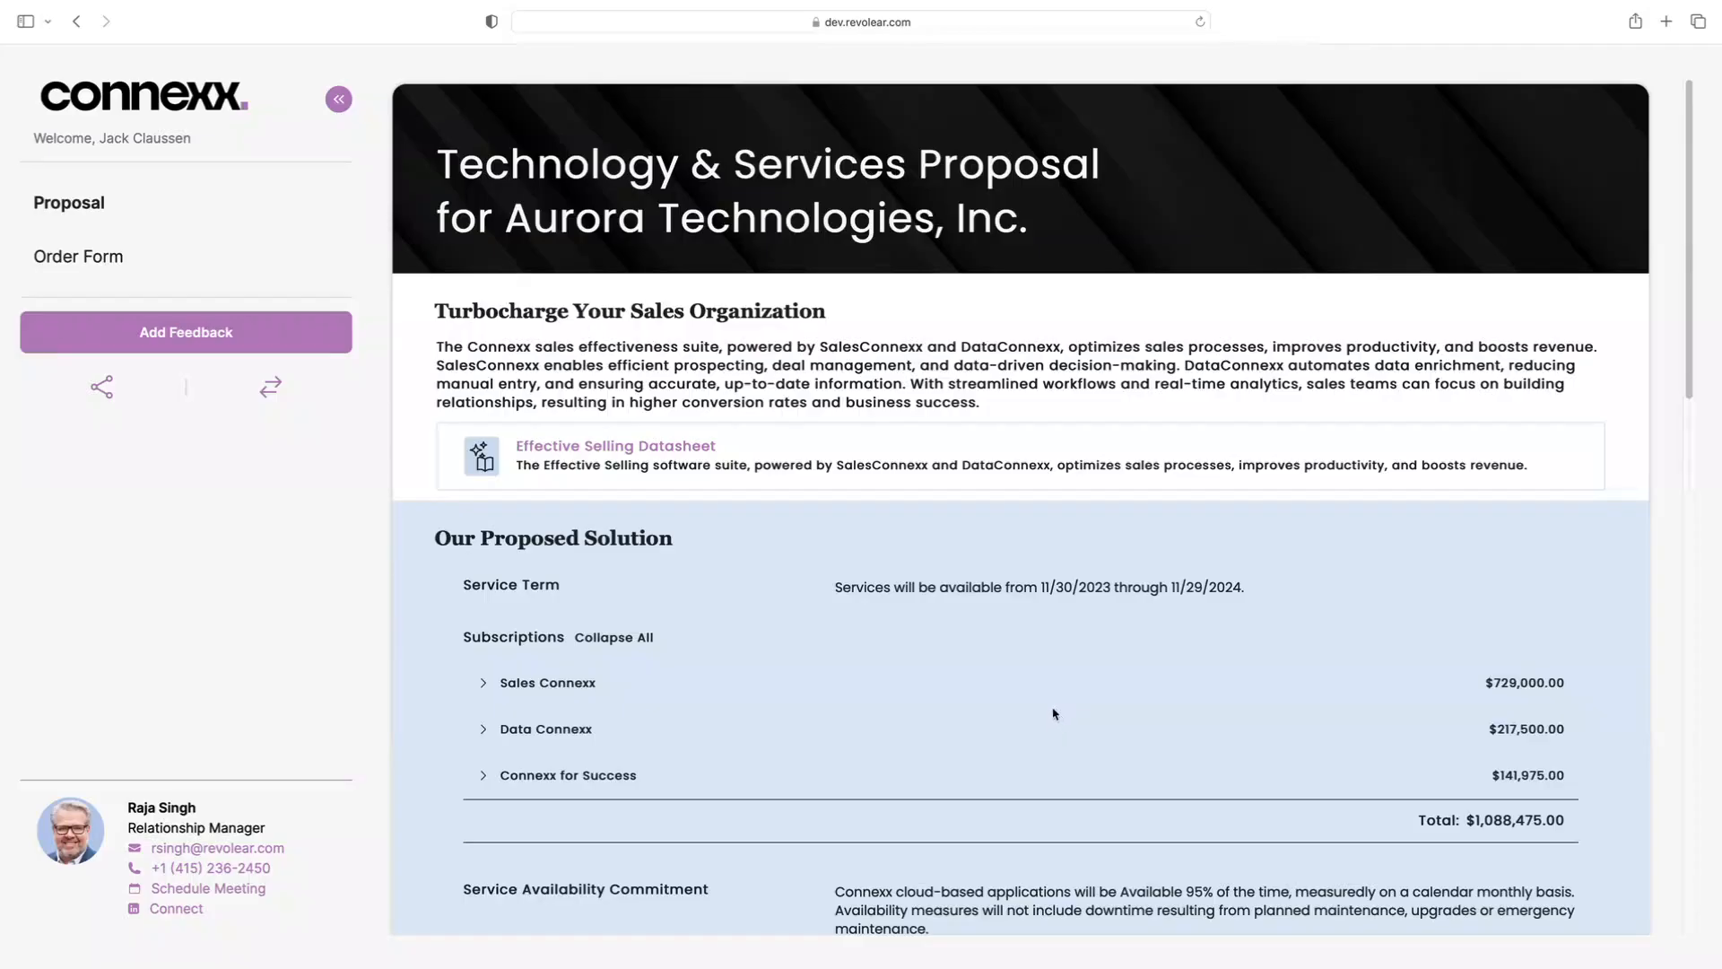
# In the customer's Connexx portal, review the proposal and open the order form at its signatories section
pyautogui.moveTo(1695, 348); pyautogui.dragTo(1642, 609)
pyautogui.scroll(10, 1641, 608)
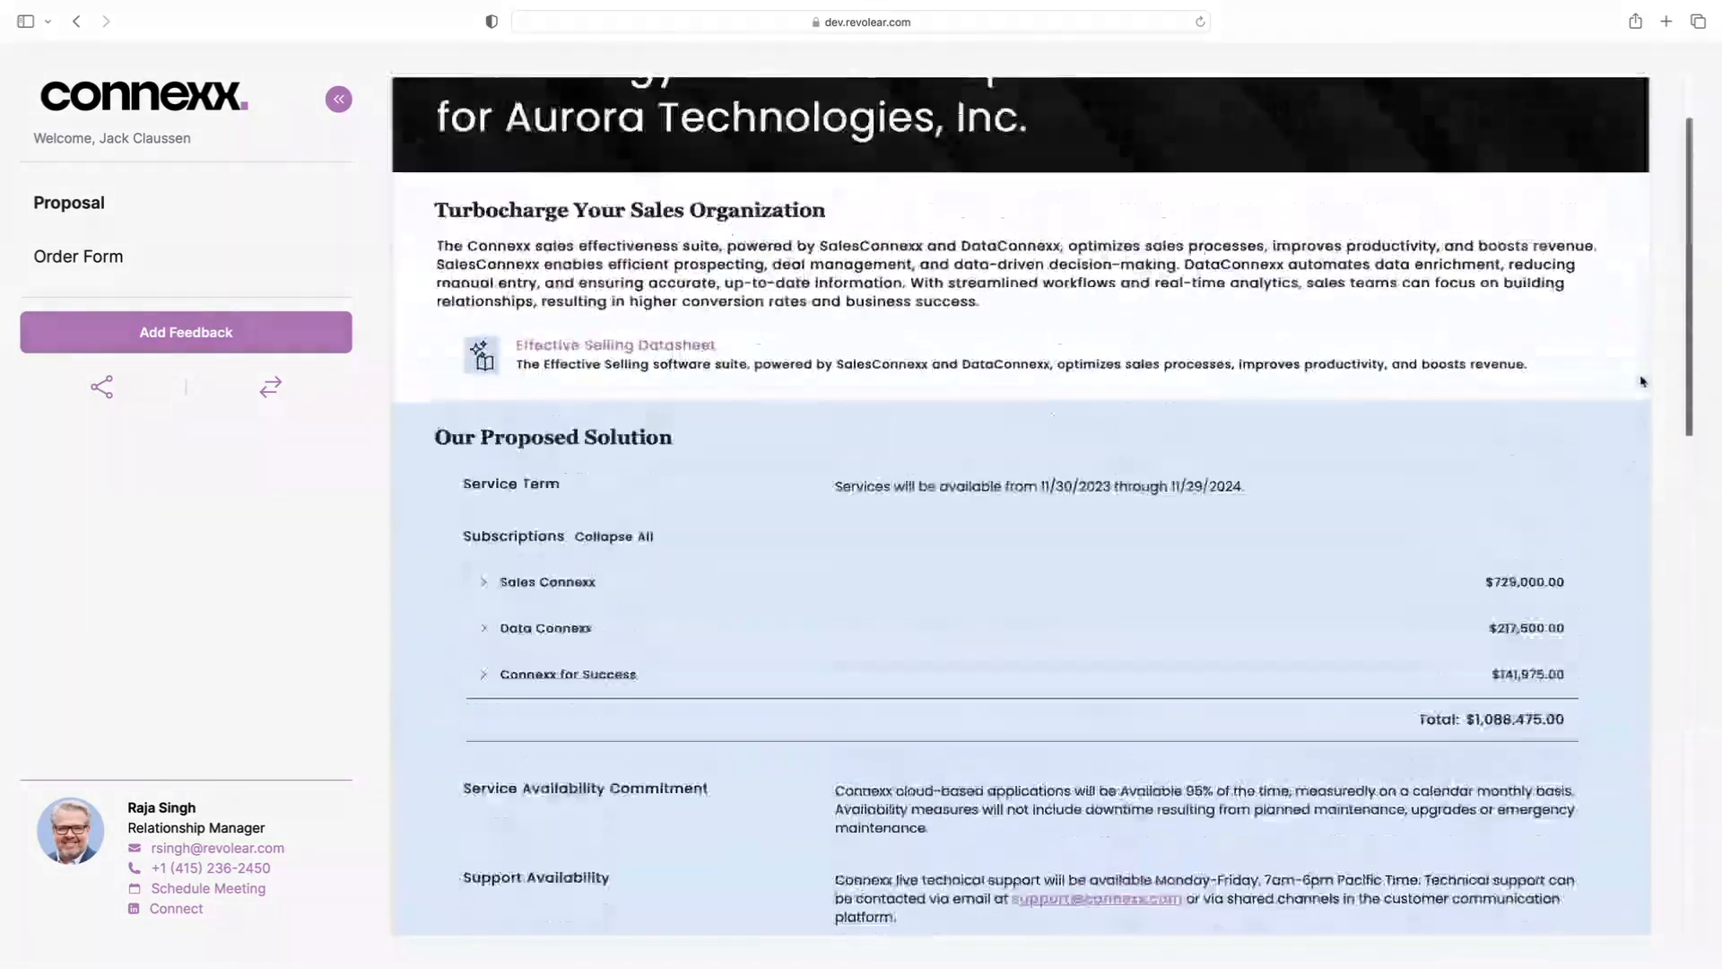
pyautogui.click(86, 260)
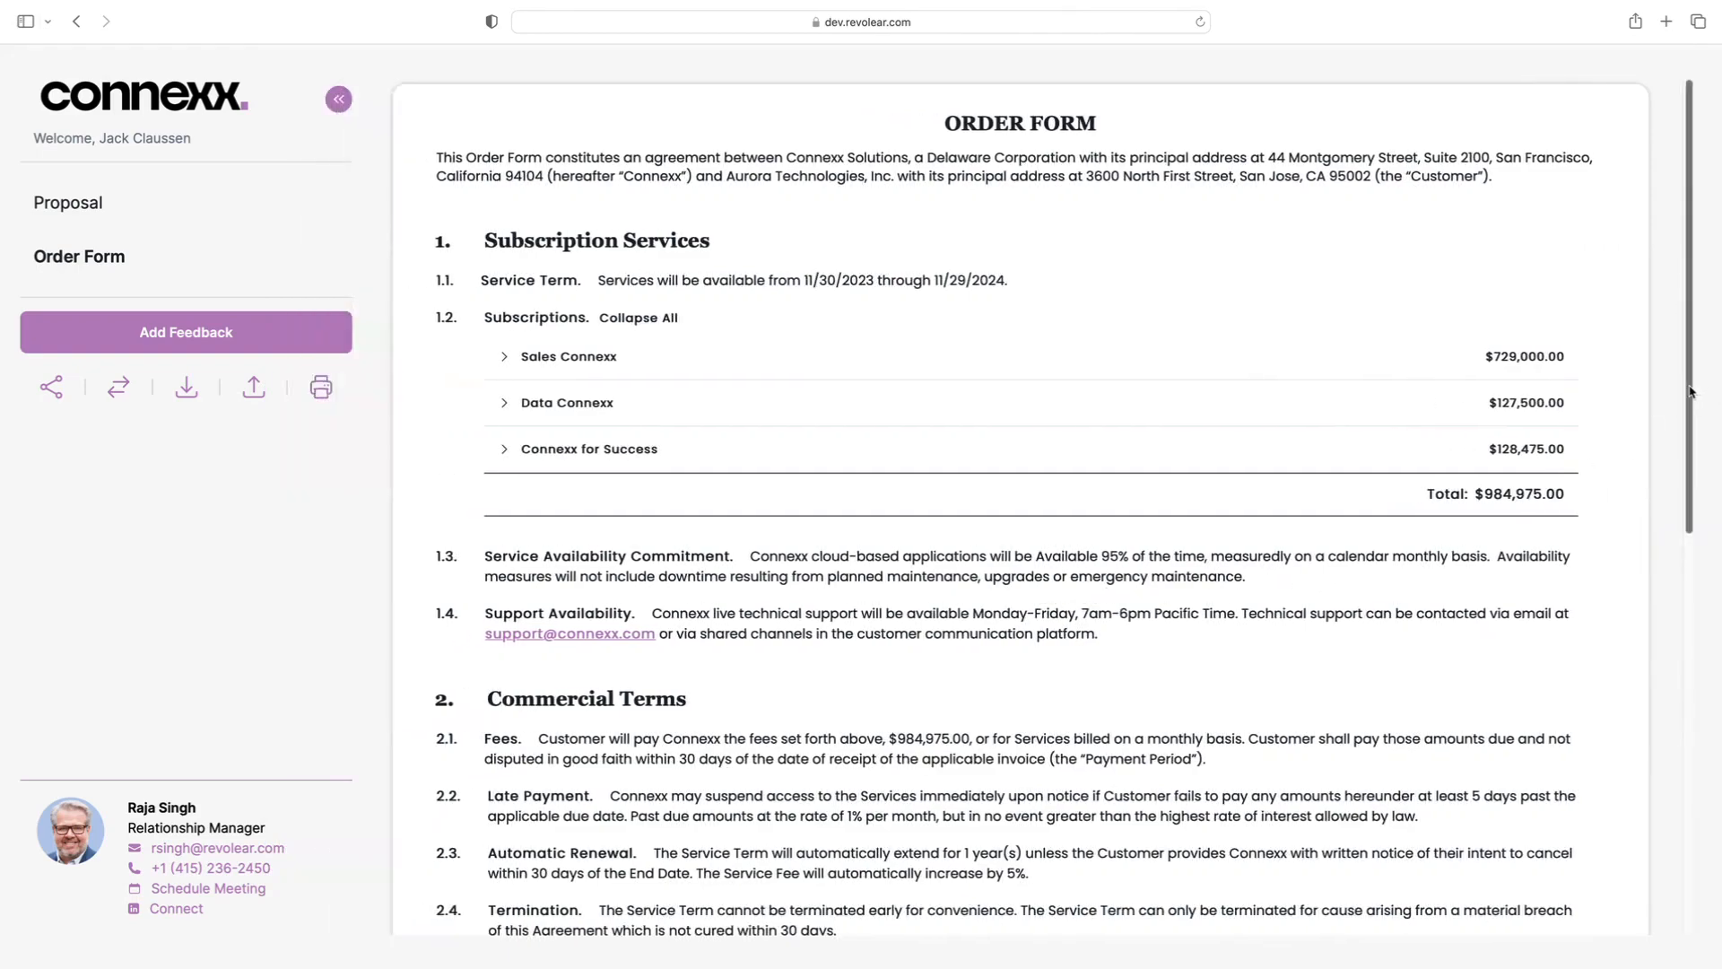
pyautogui.moveTo(1691, 393); pyautogui.dragTo(1658, 799)
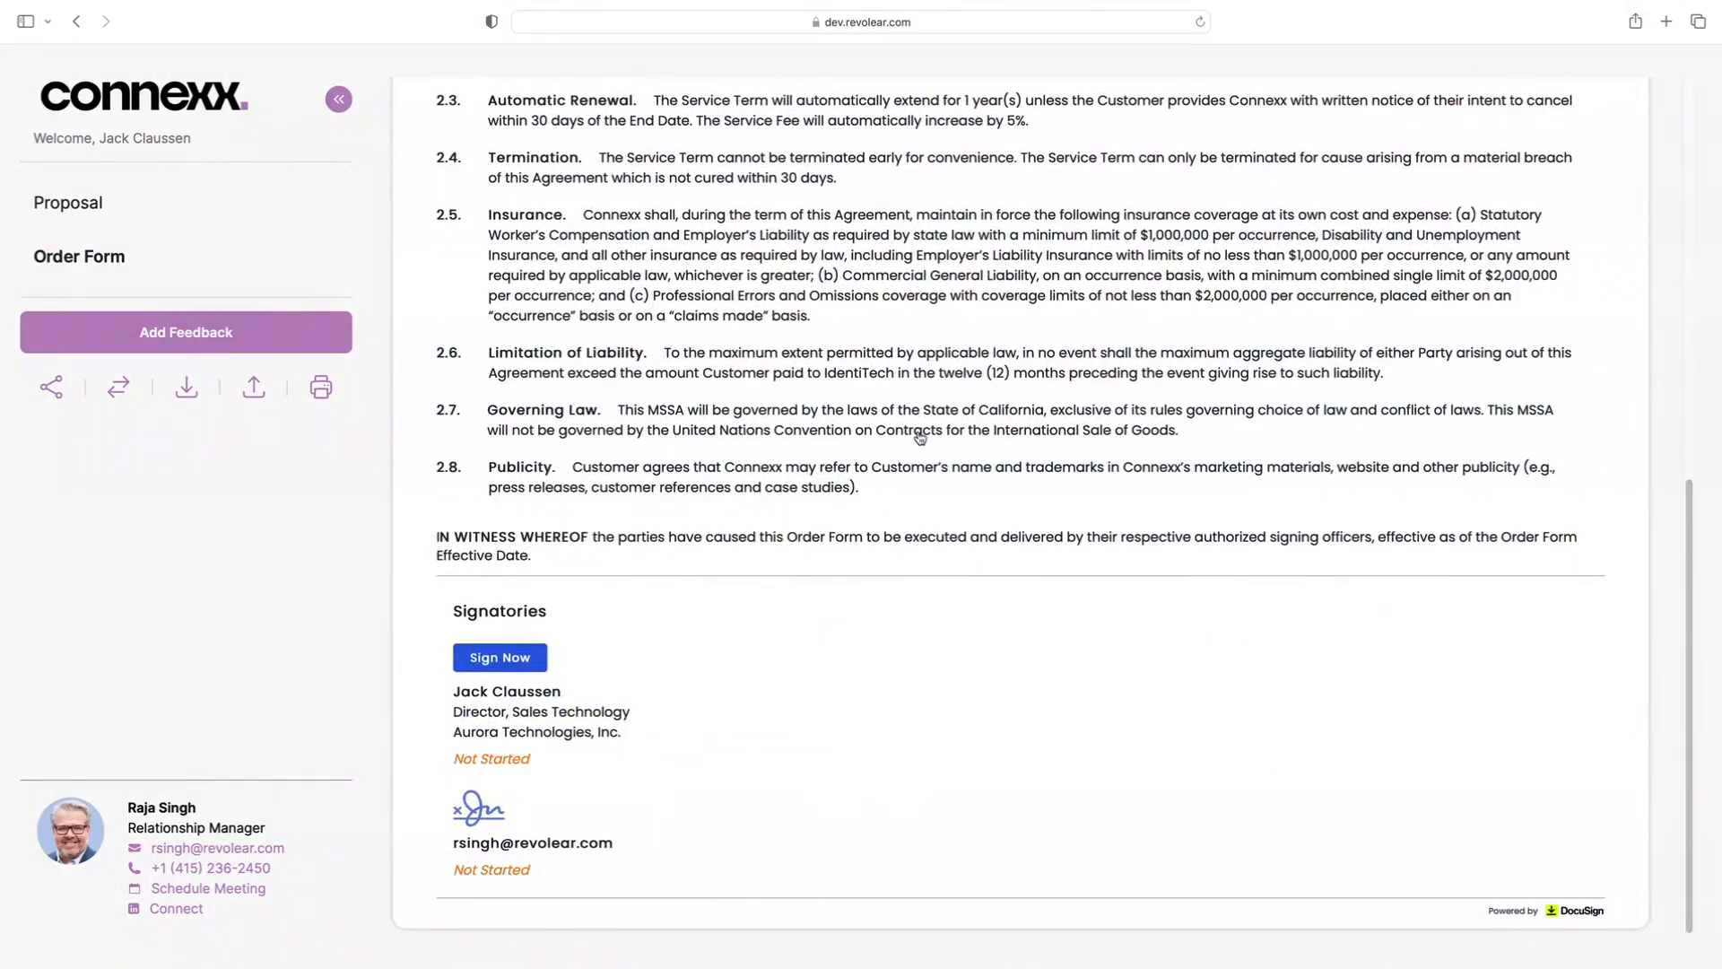
# Start signing the order form via DocuSign and agree to use electronic records and signatures
pyautogui.click(514, 667)
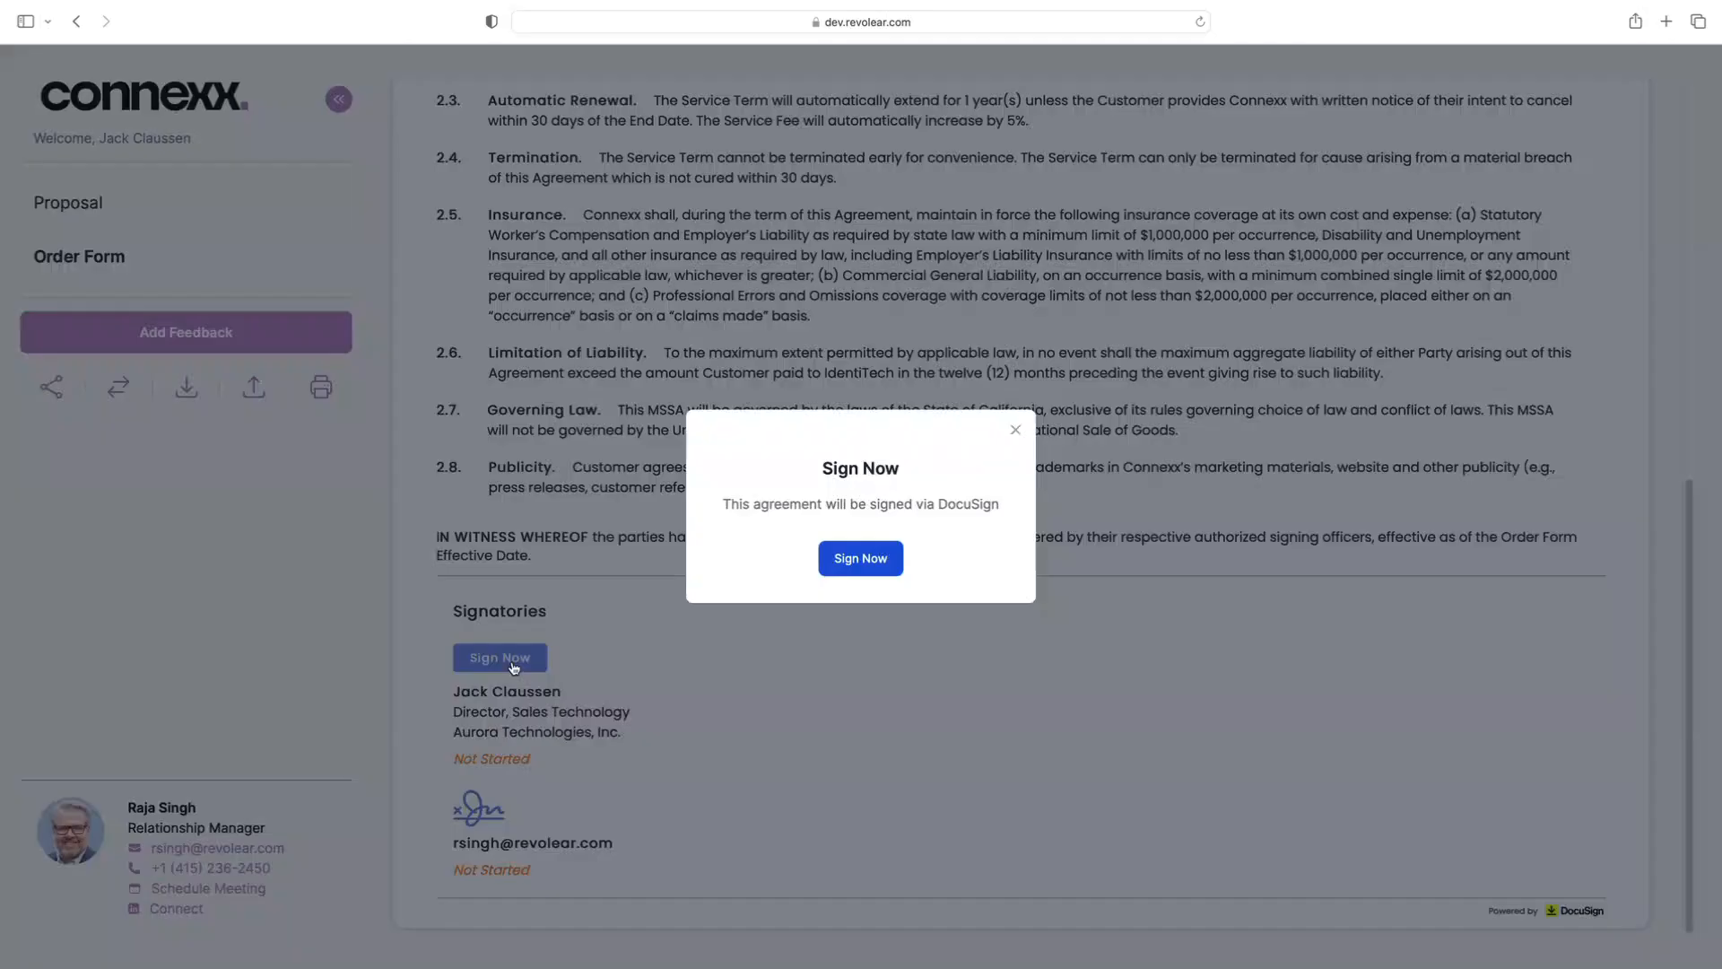
pyautogui.click(866, 558)
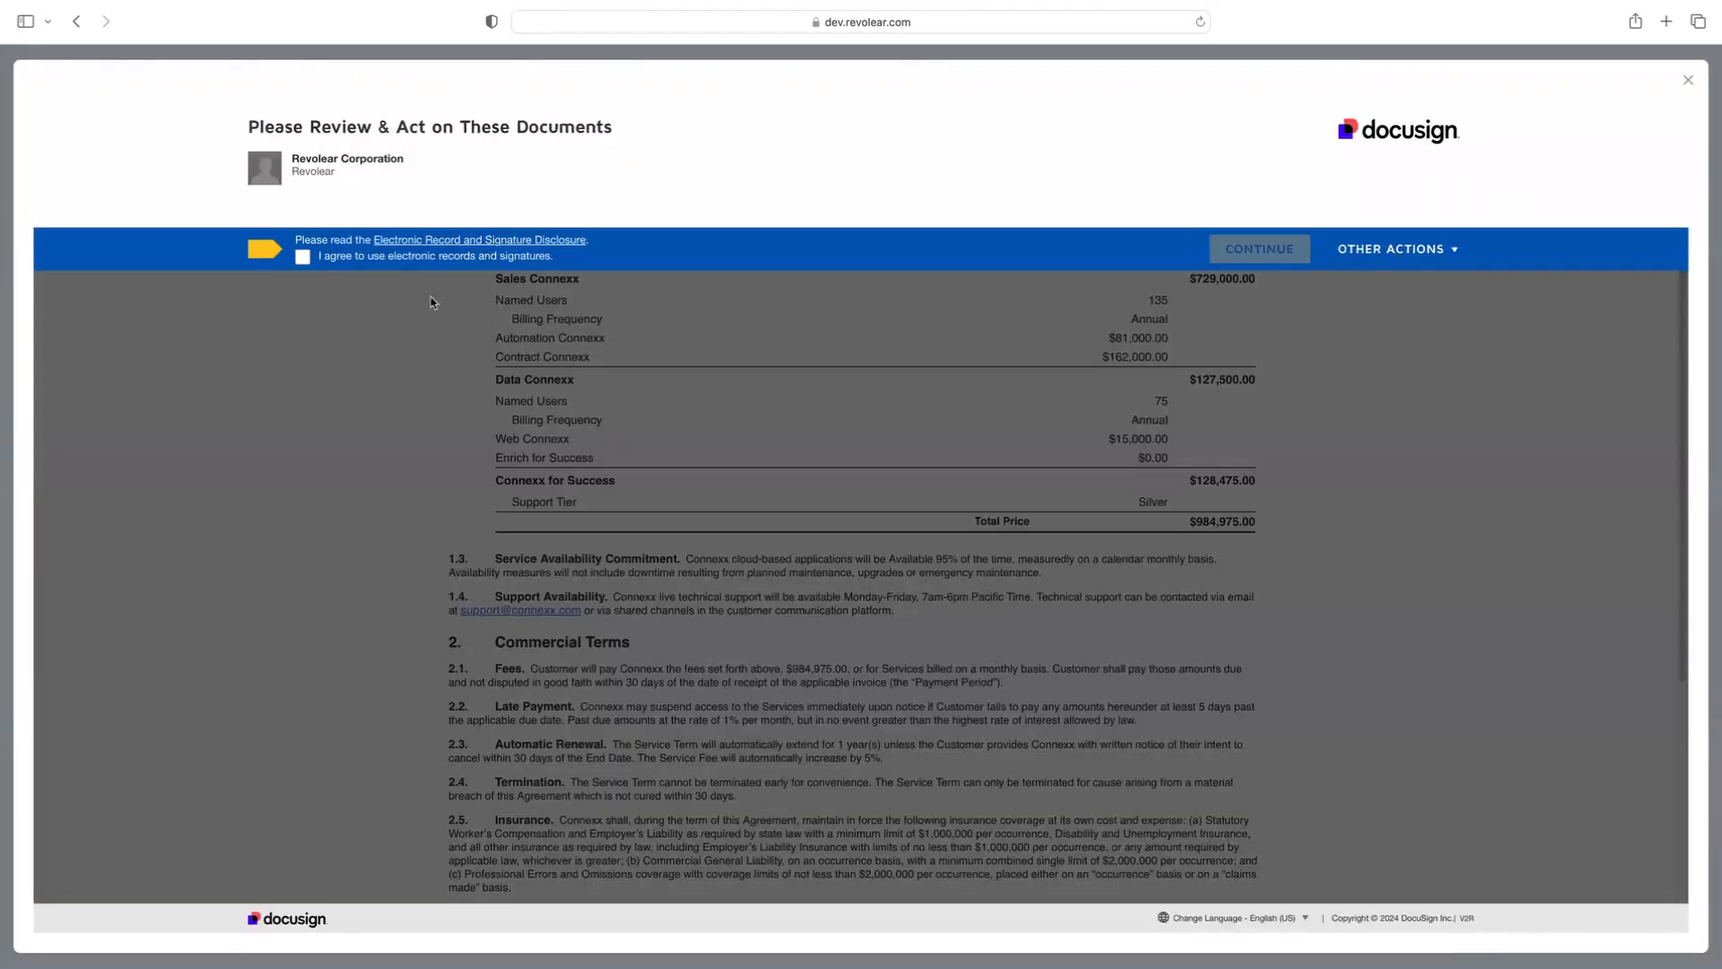
pyautogui.click(301, 260)
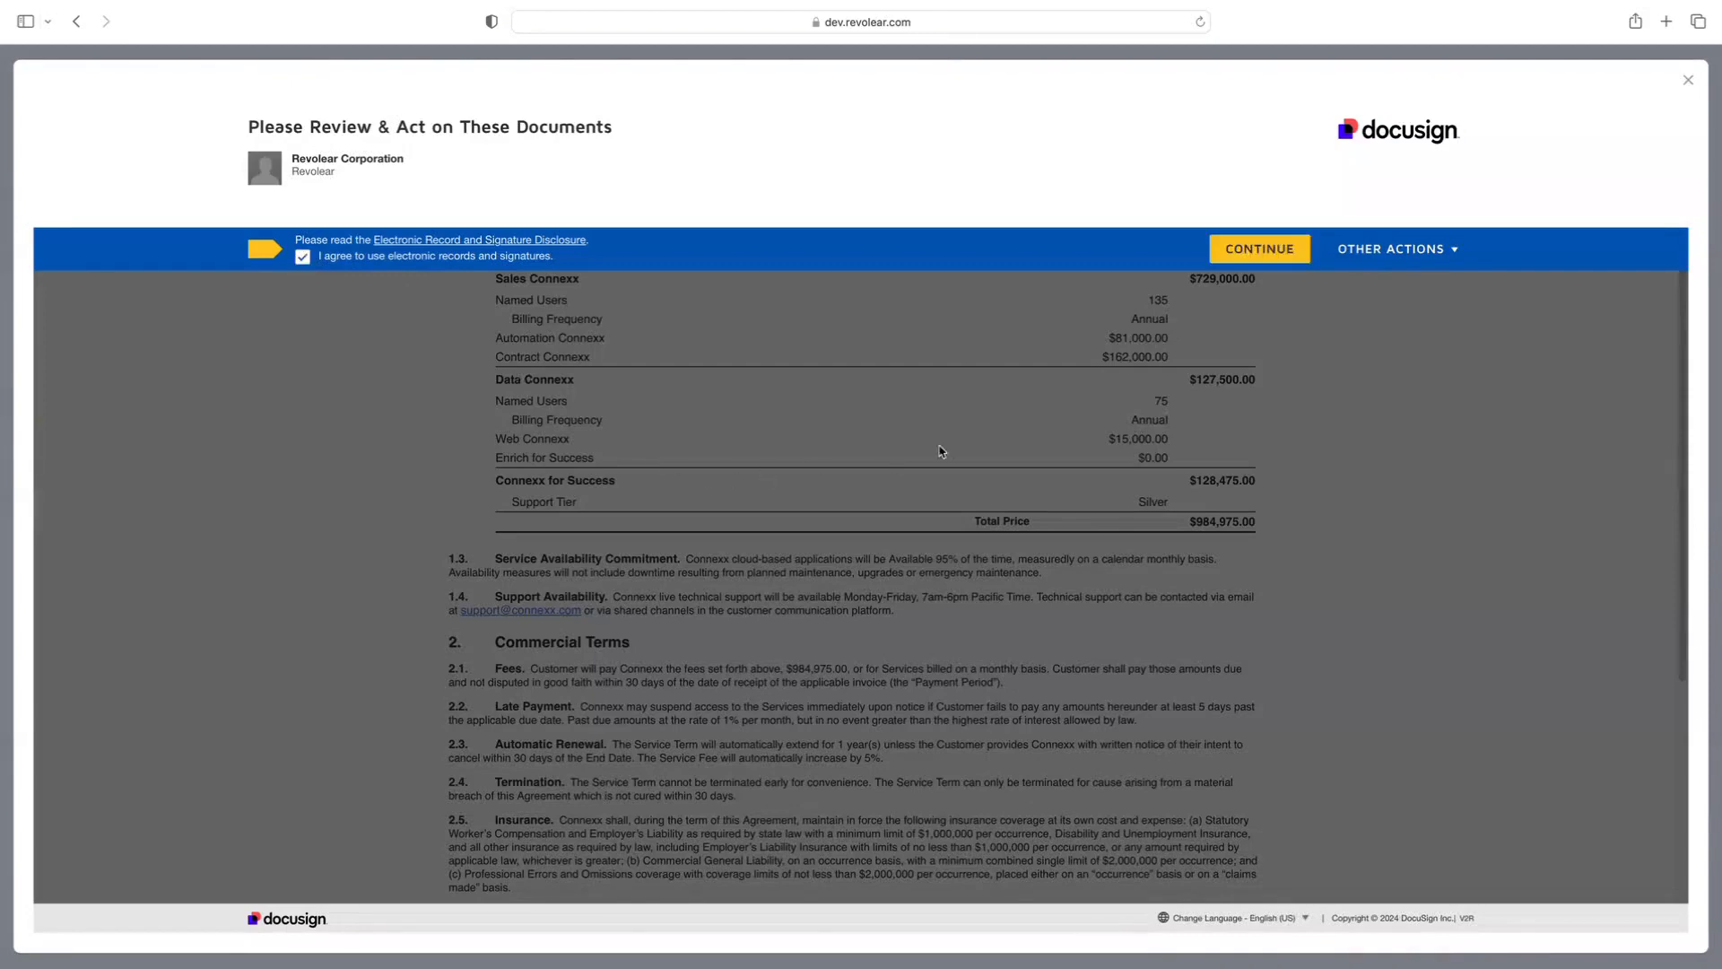
pyautogui.click(1261, 250)
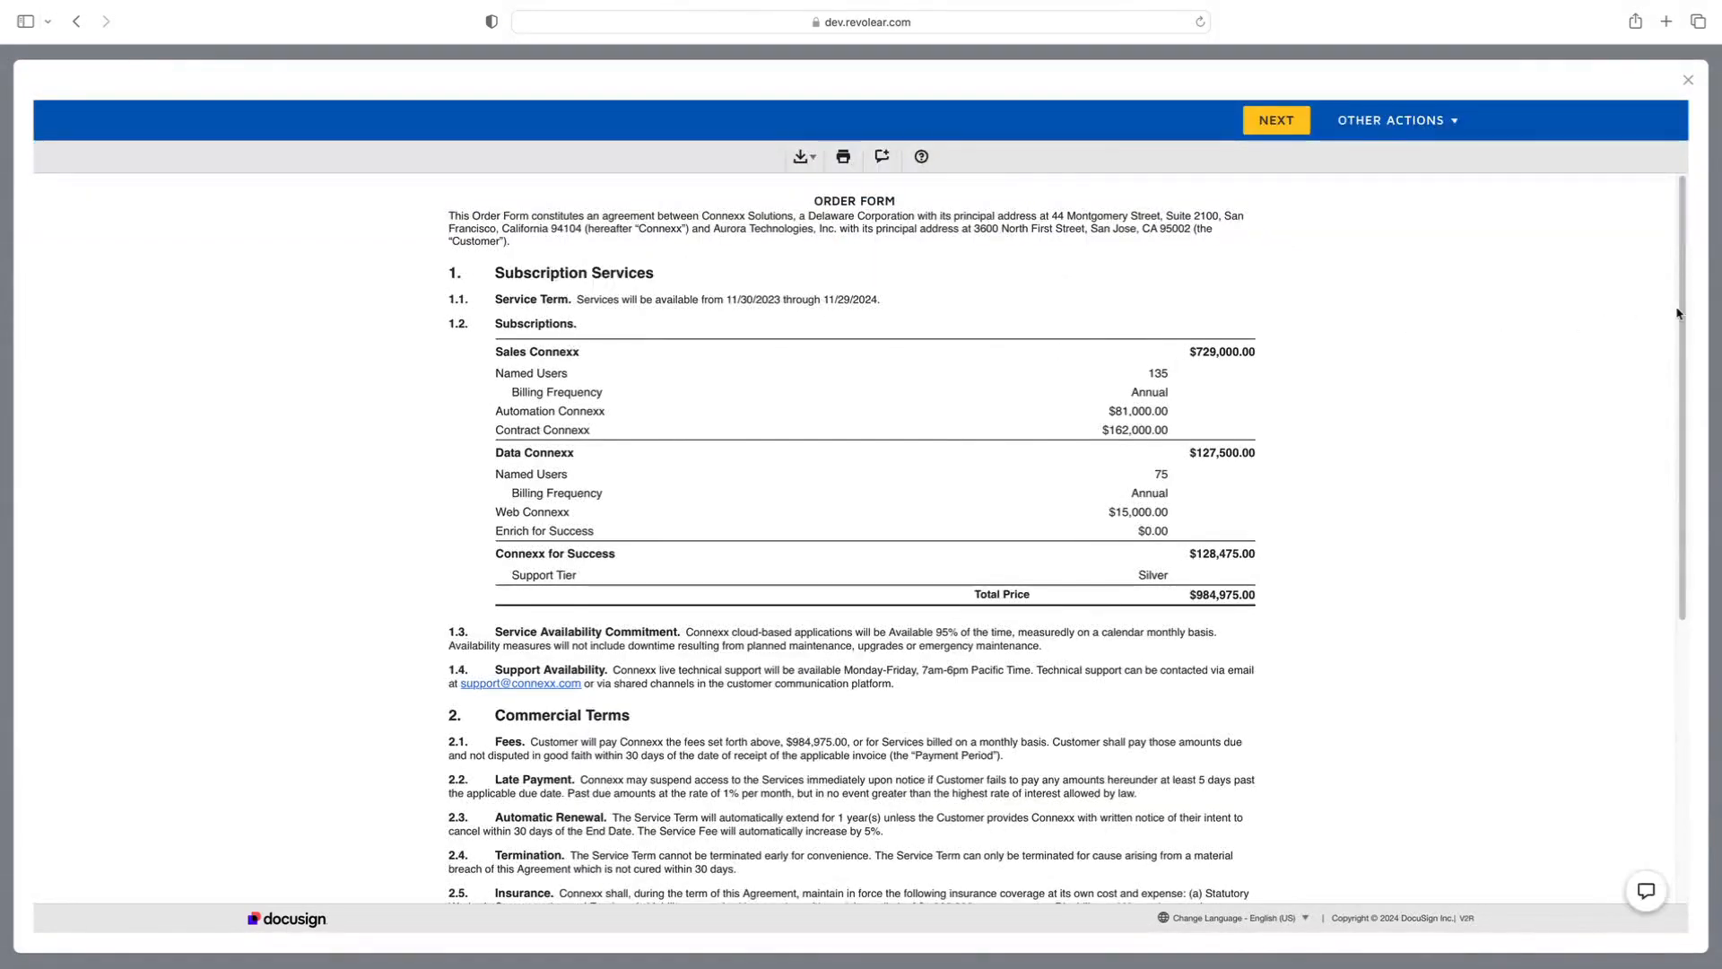
# Sign the order form's required signature field with the suggested signature style and finish the DocuSign signing
pyautogui.moveTo(1679, 316); pyautogui.dragTo(1618, 615)
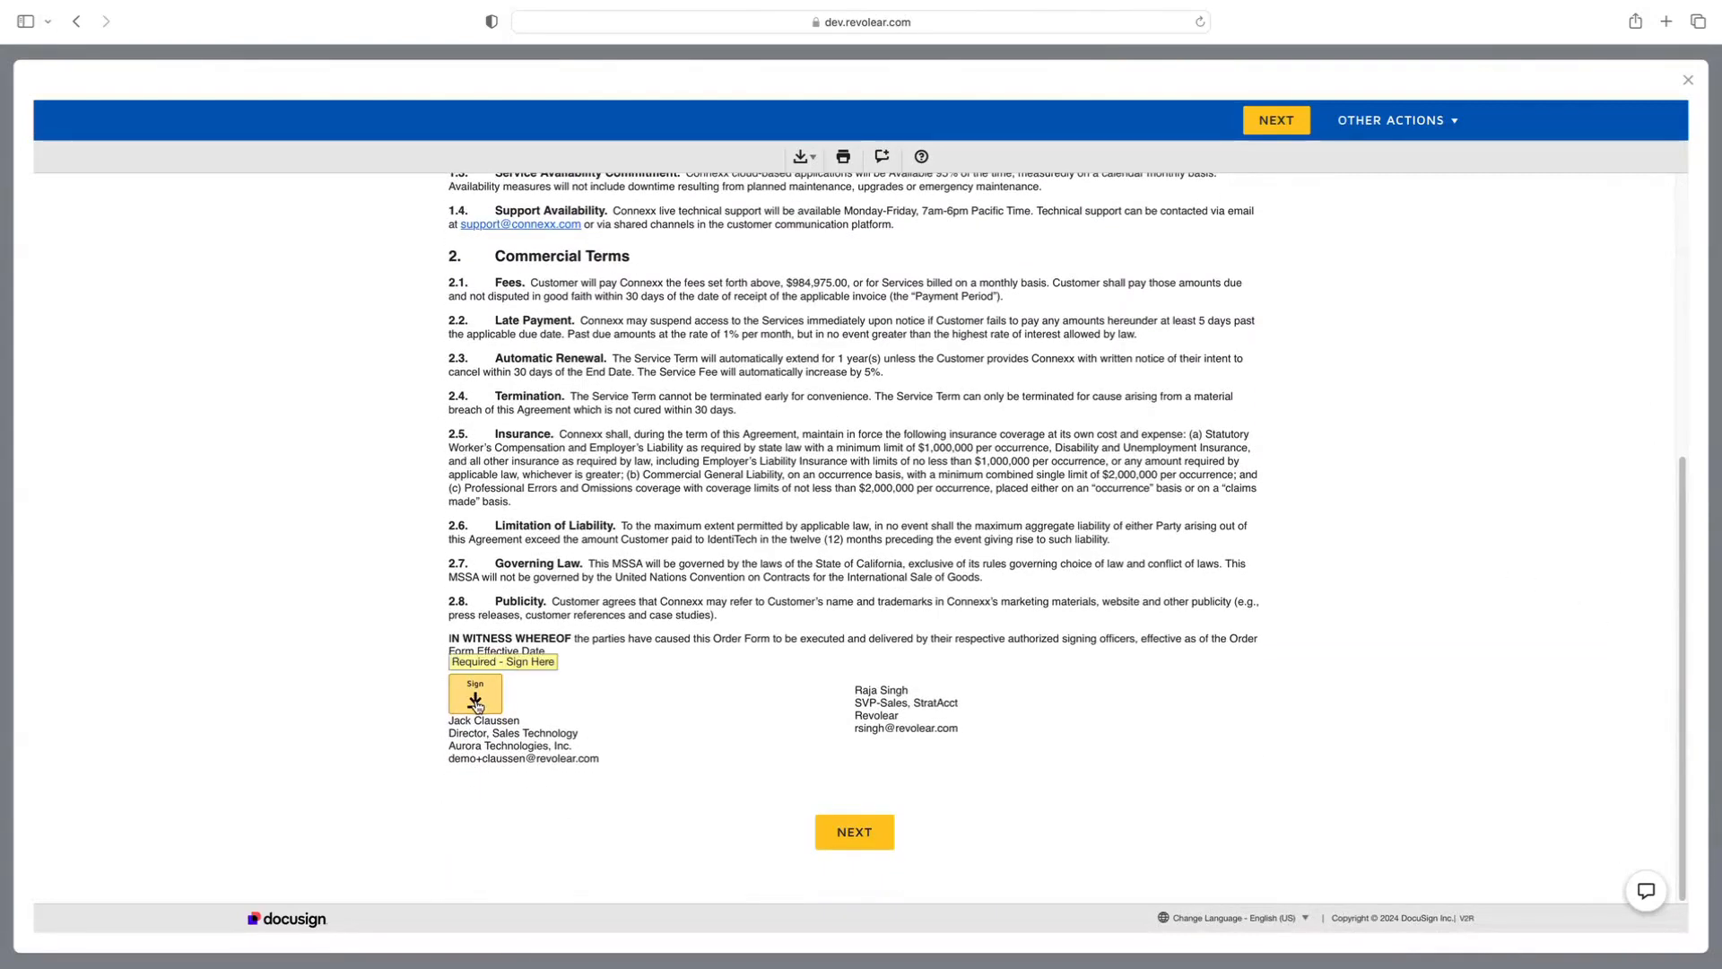
pyautogui.click(475, 700)
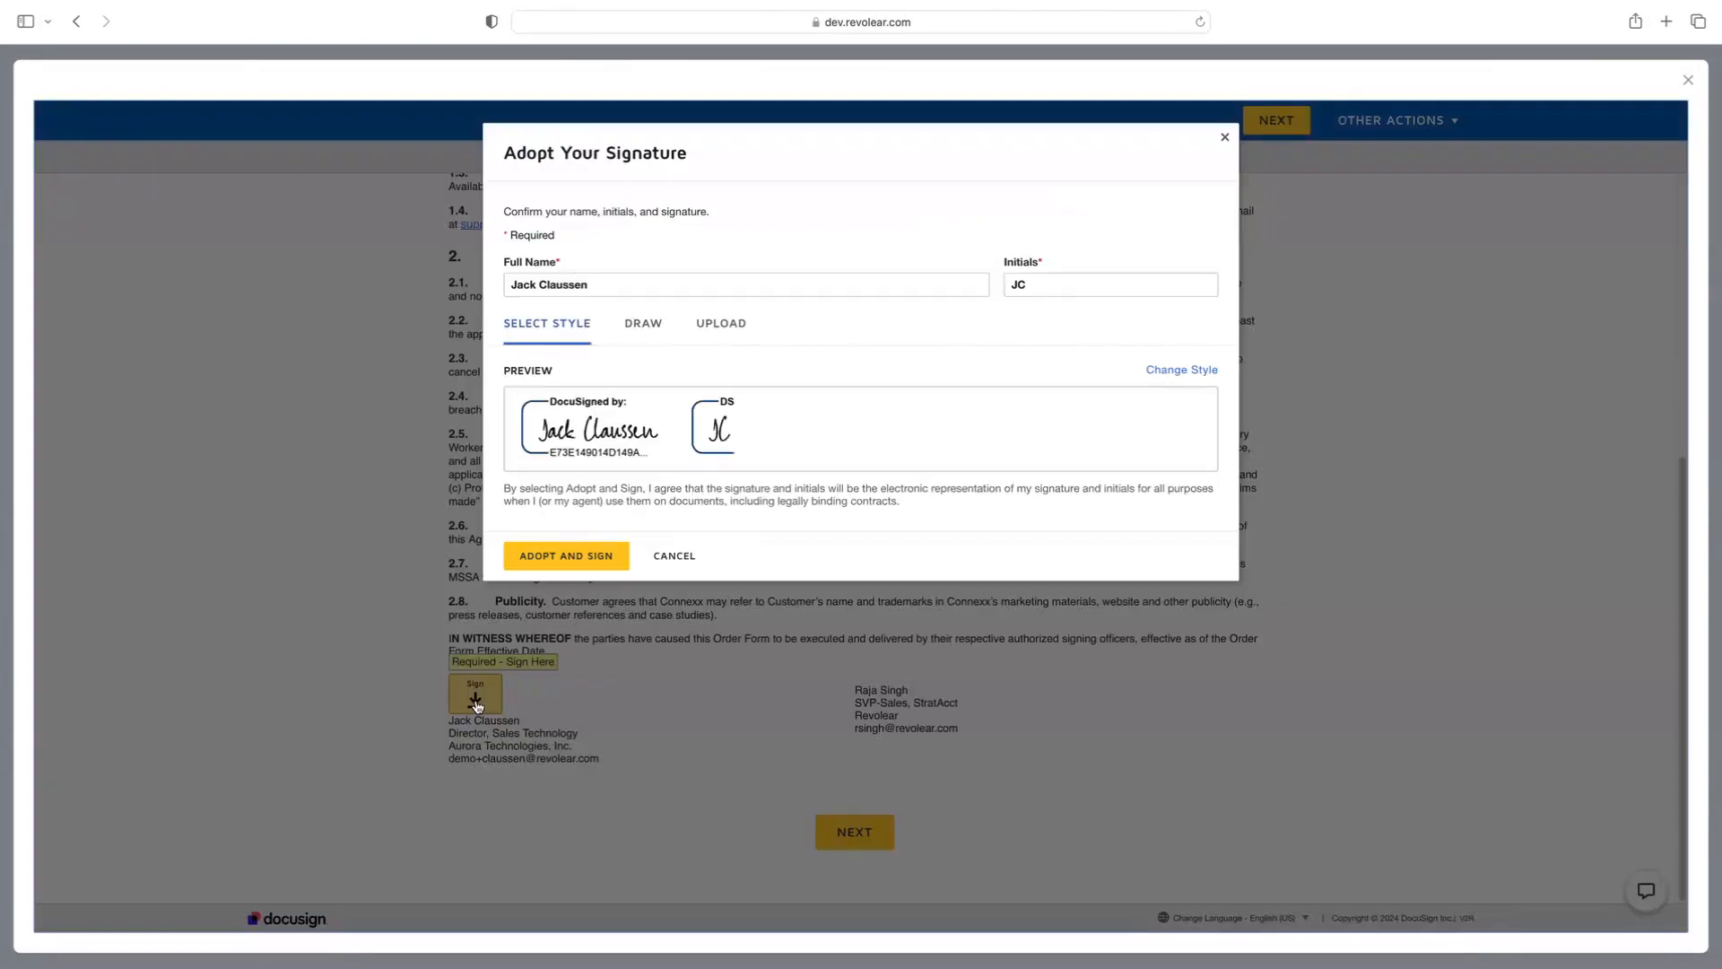
pyautogui.click(579, 557)
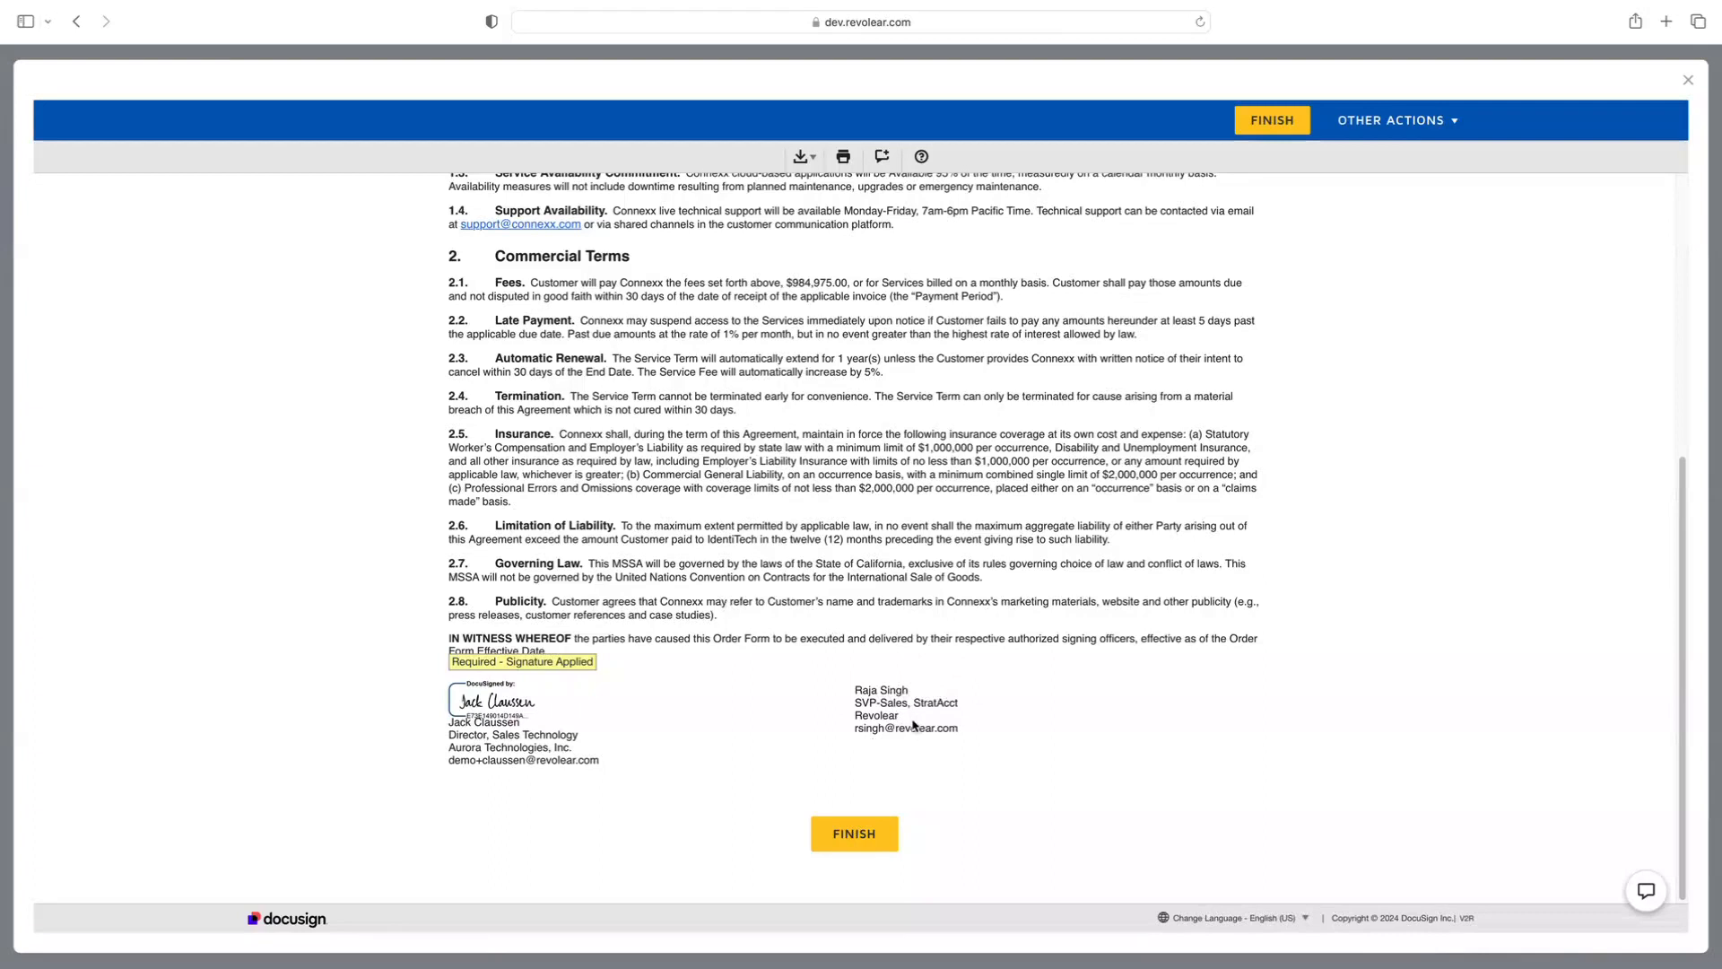
pyautogui.click(871, 833)
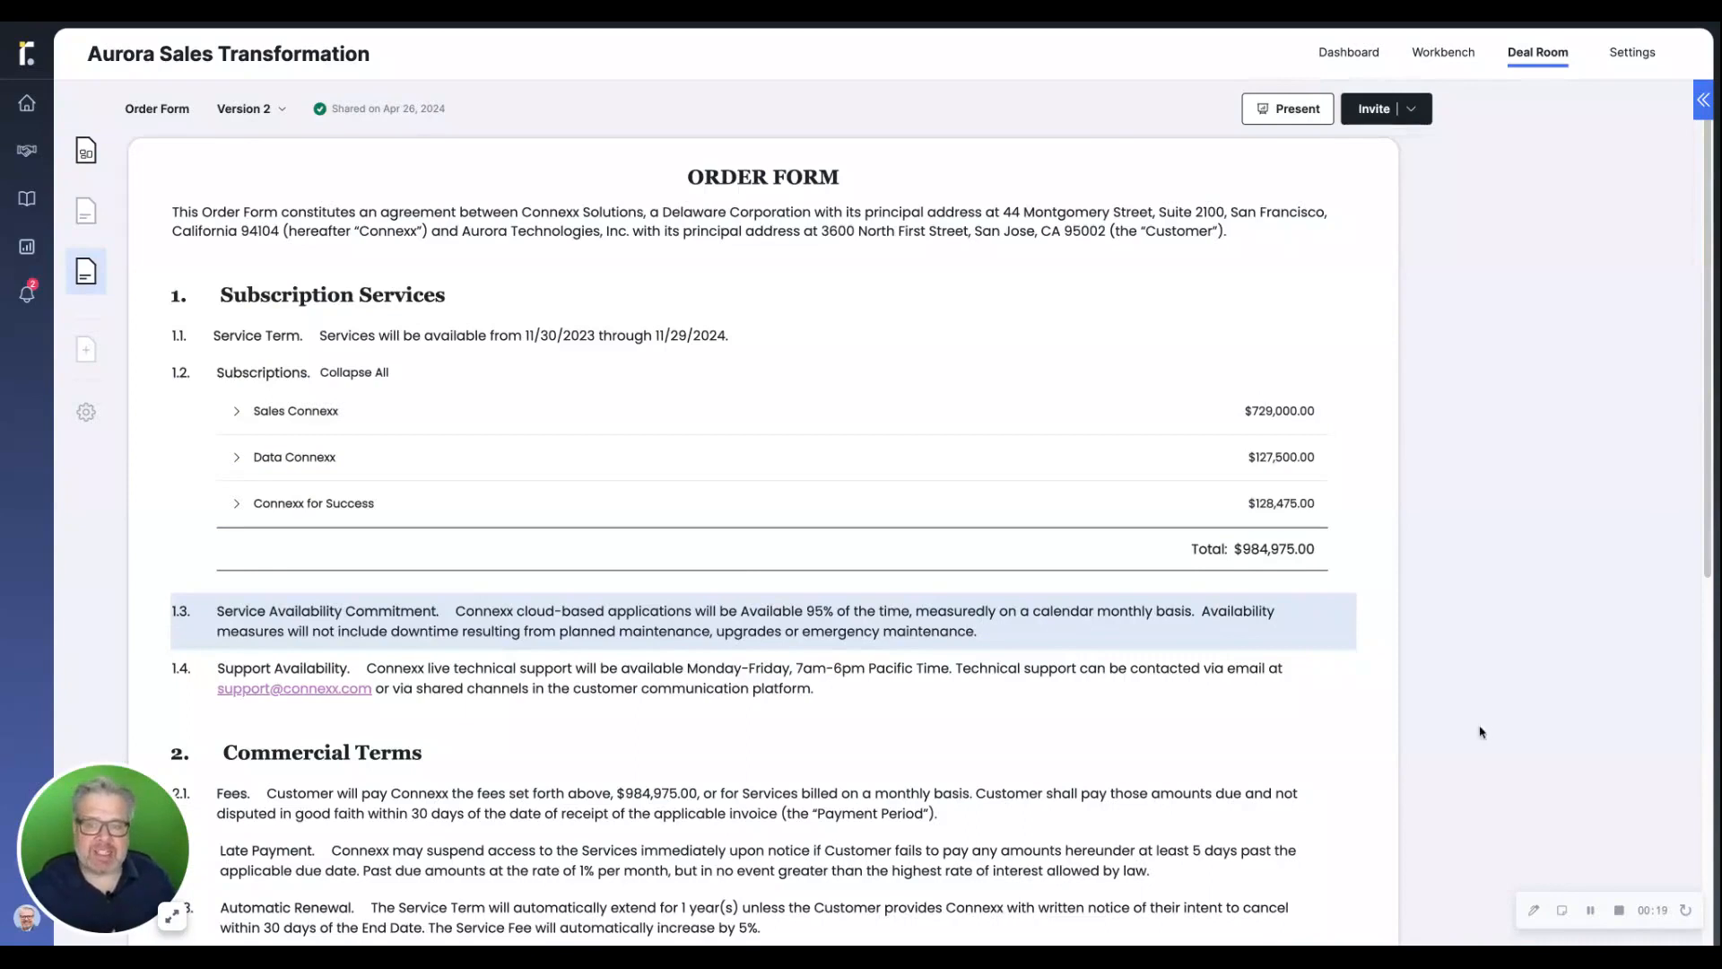
# Back in the Aurora deal room, add a Statement of Work and assign the customer's General Counsel as its account signatory
pyautogui.click(86, 349)
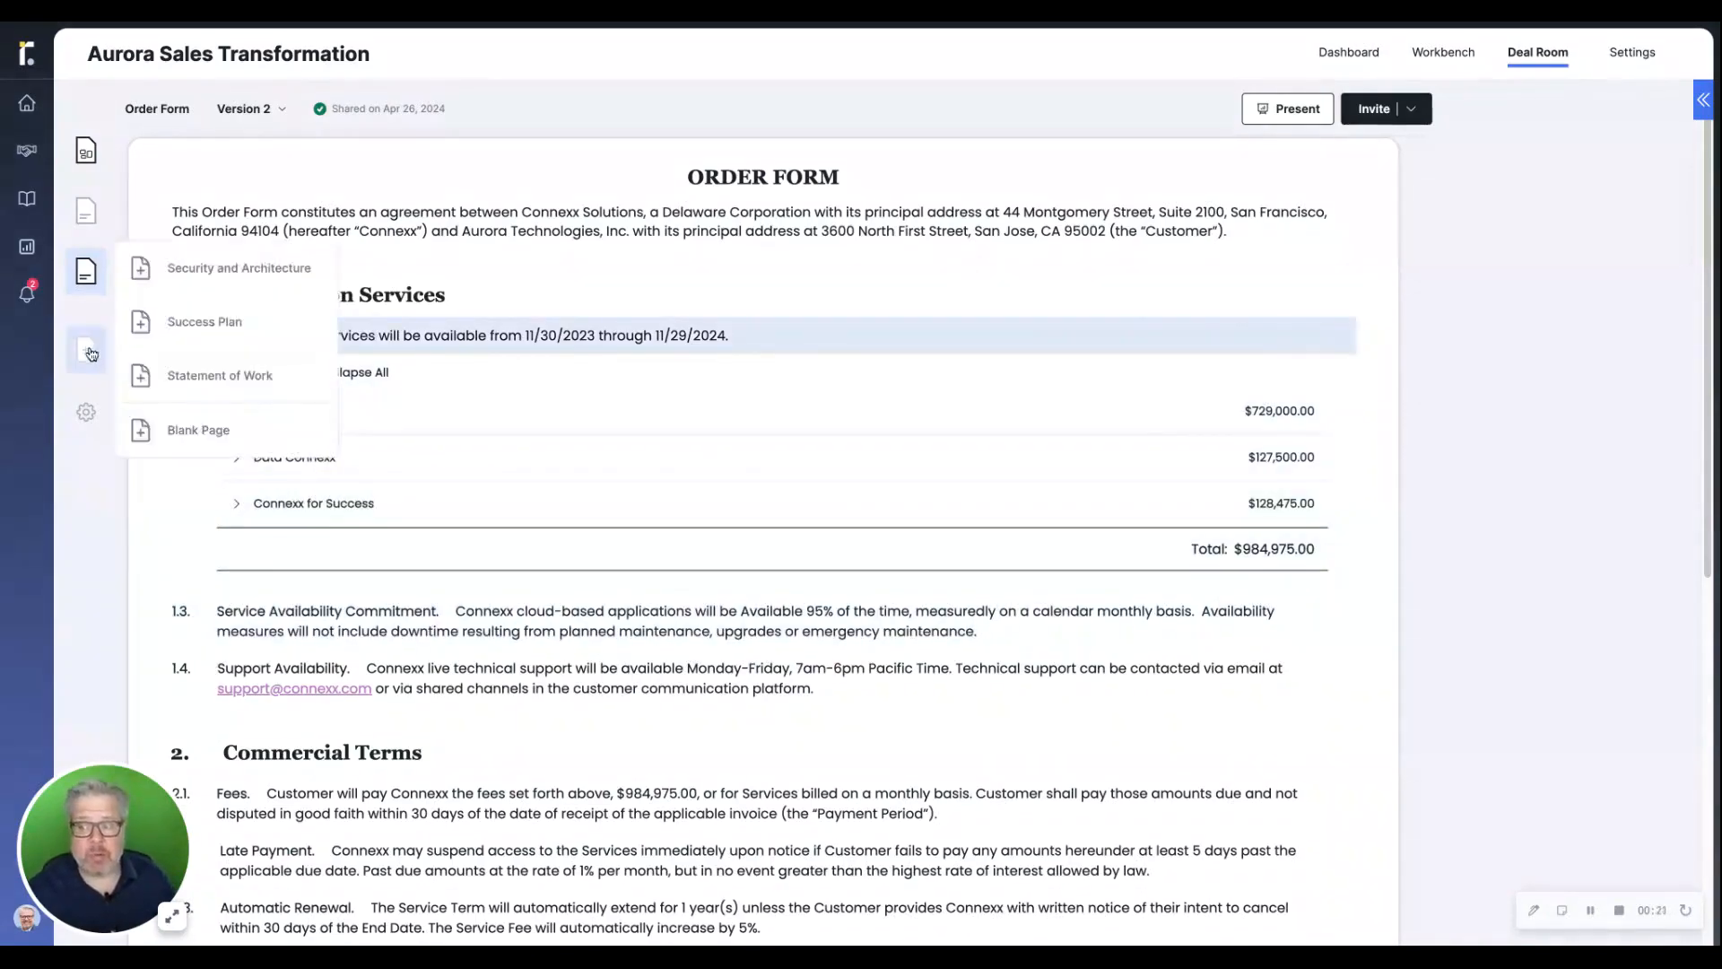
pyautogui.click(205, 377)
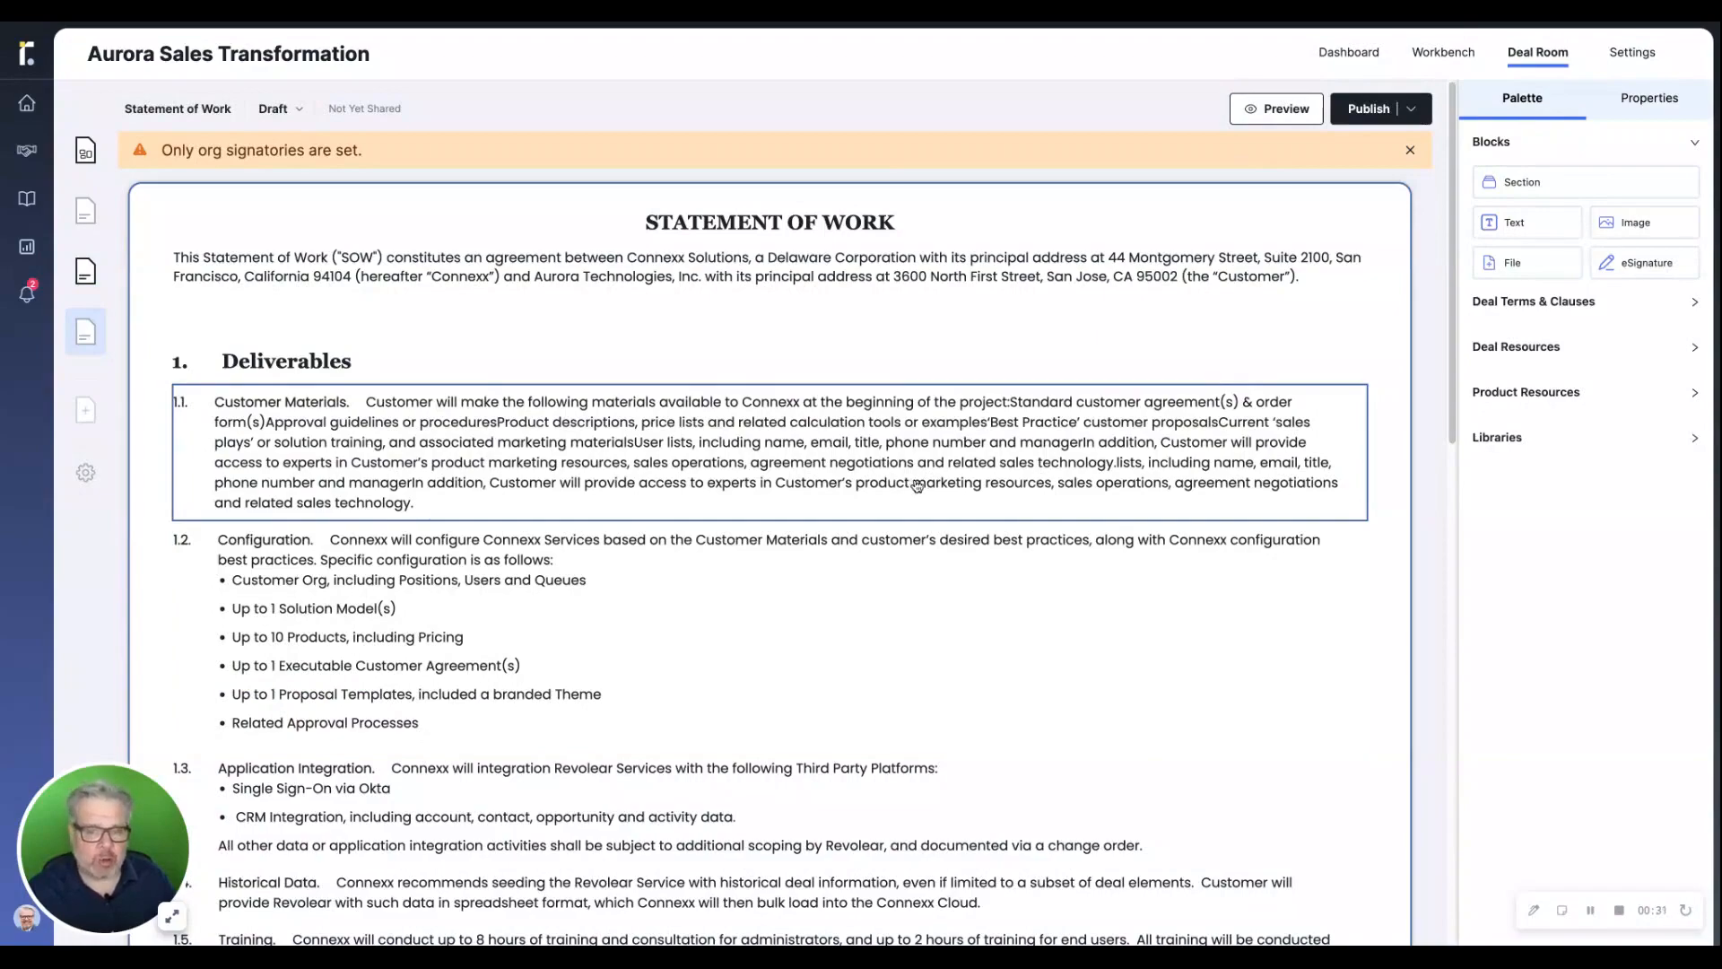
pyautogui.scroll(-15, 916, 486)
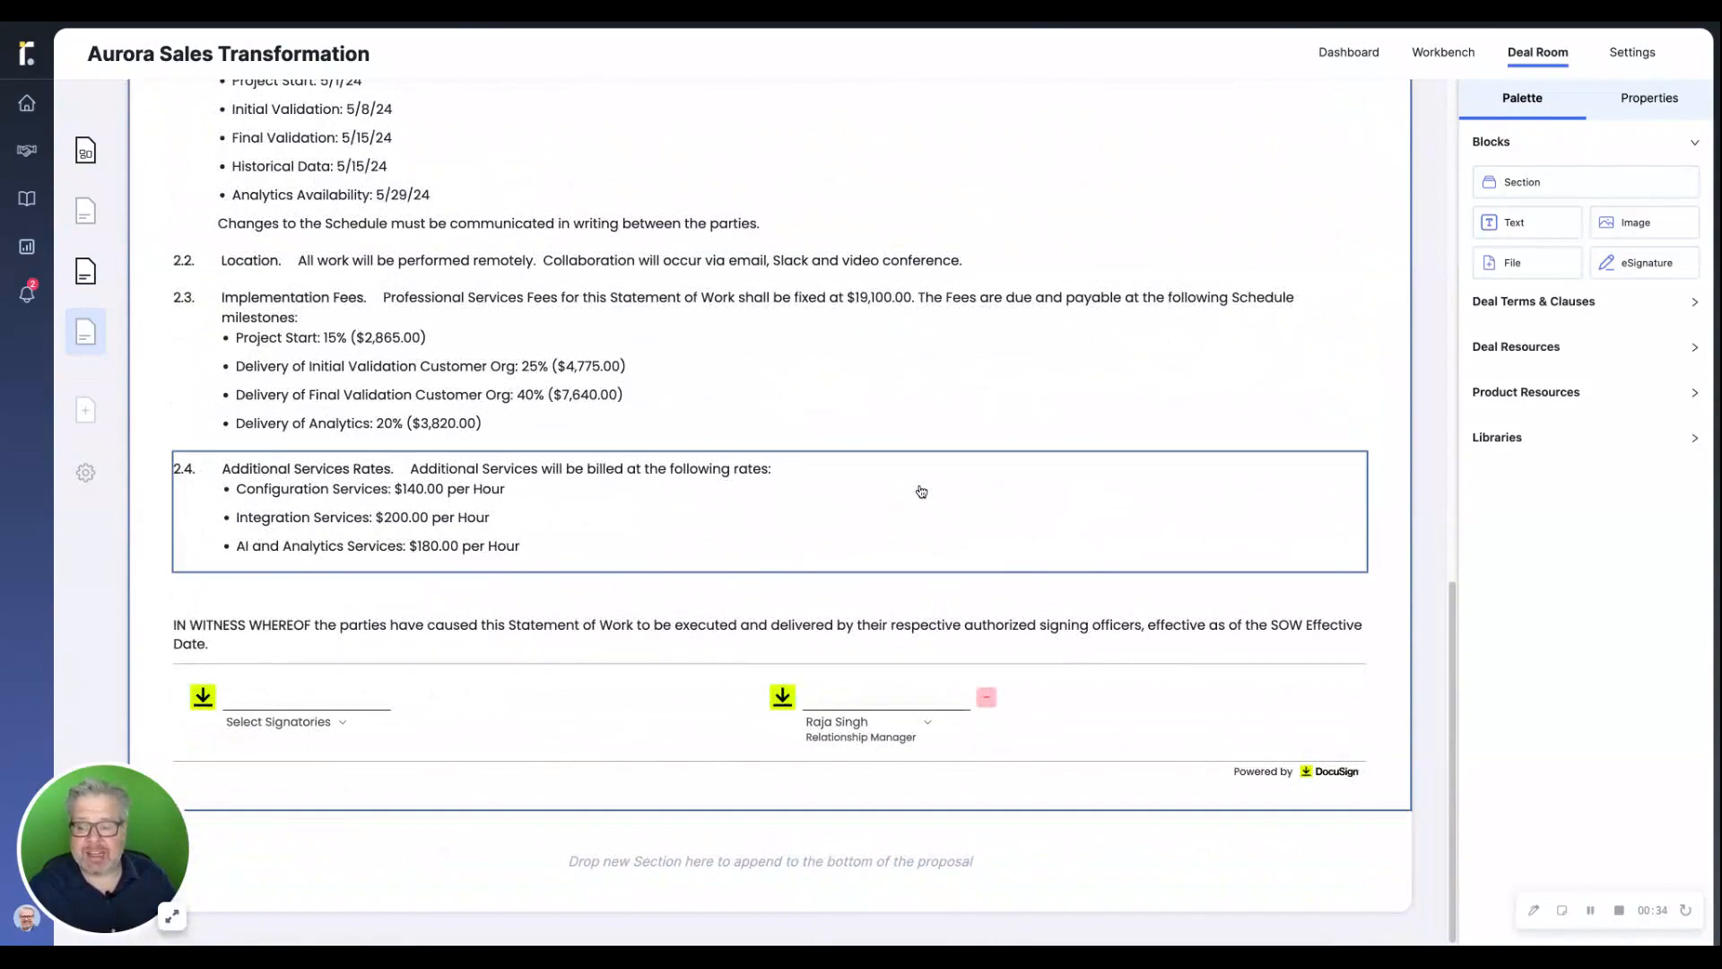
pyautogui.click(340, 728)
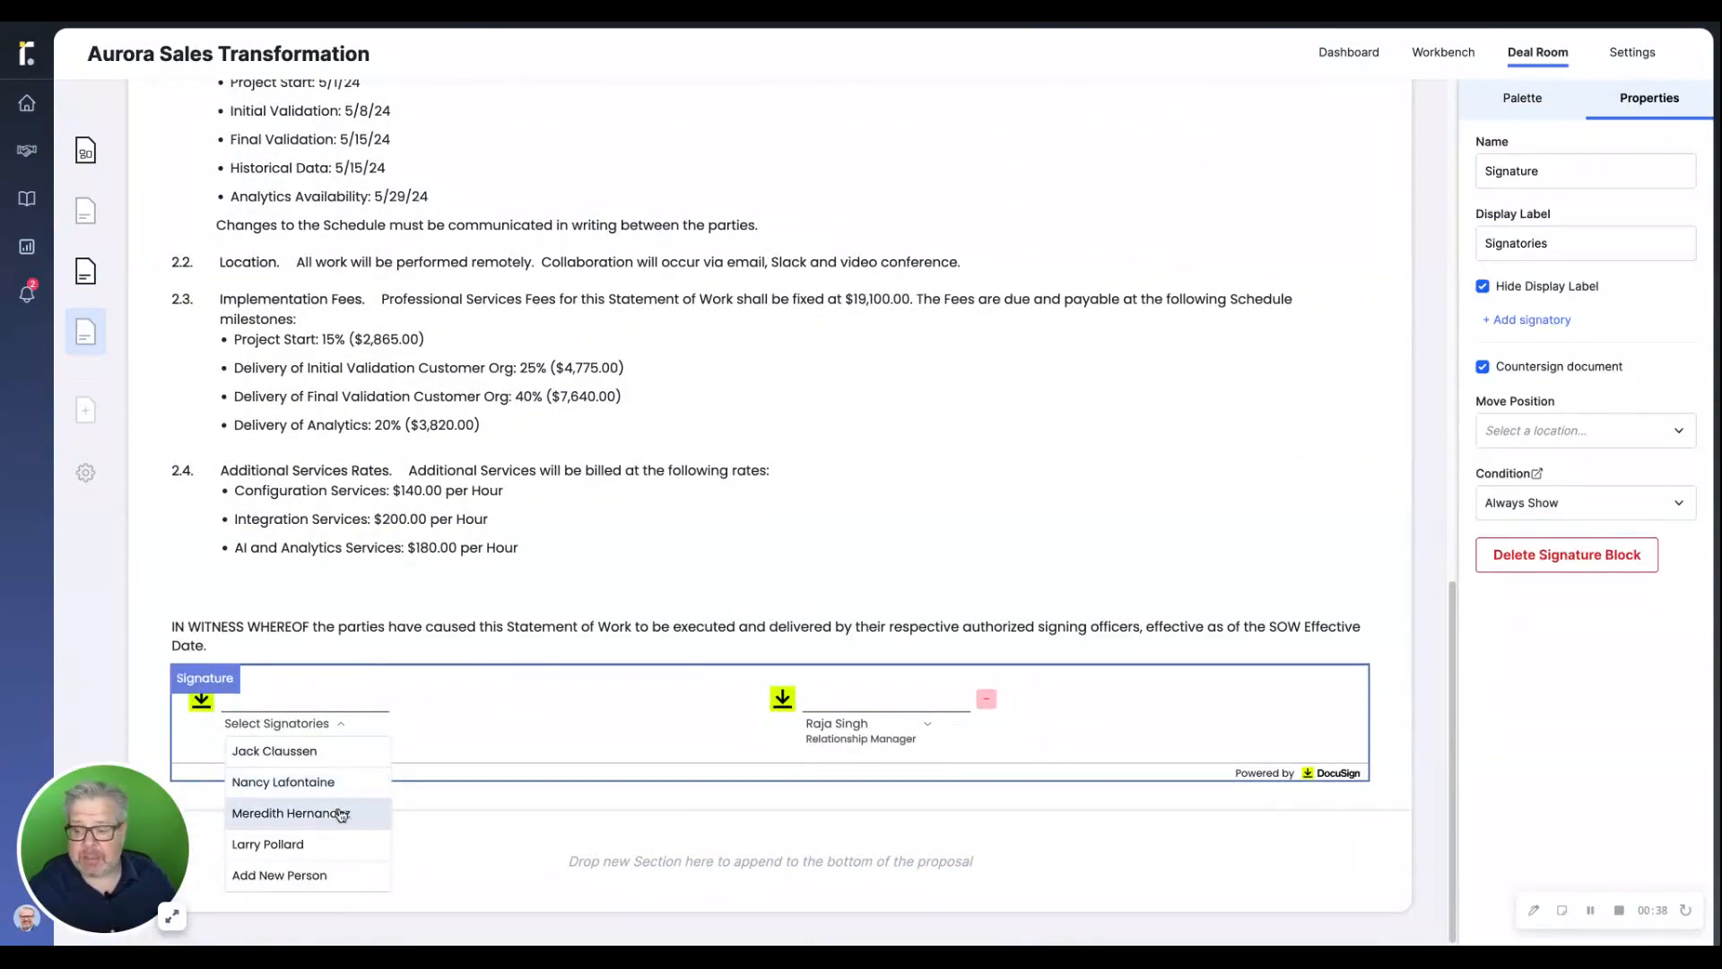
pyautogui.click(330, 813)
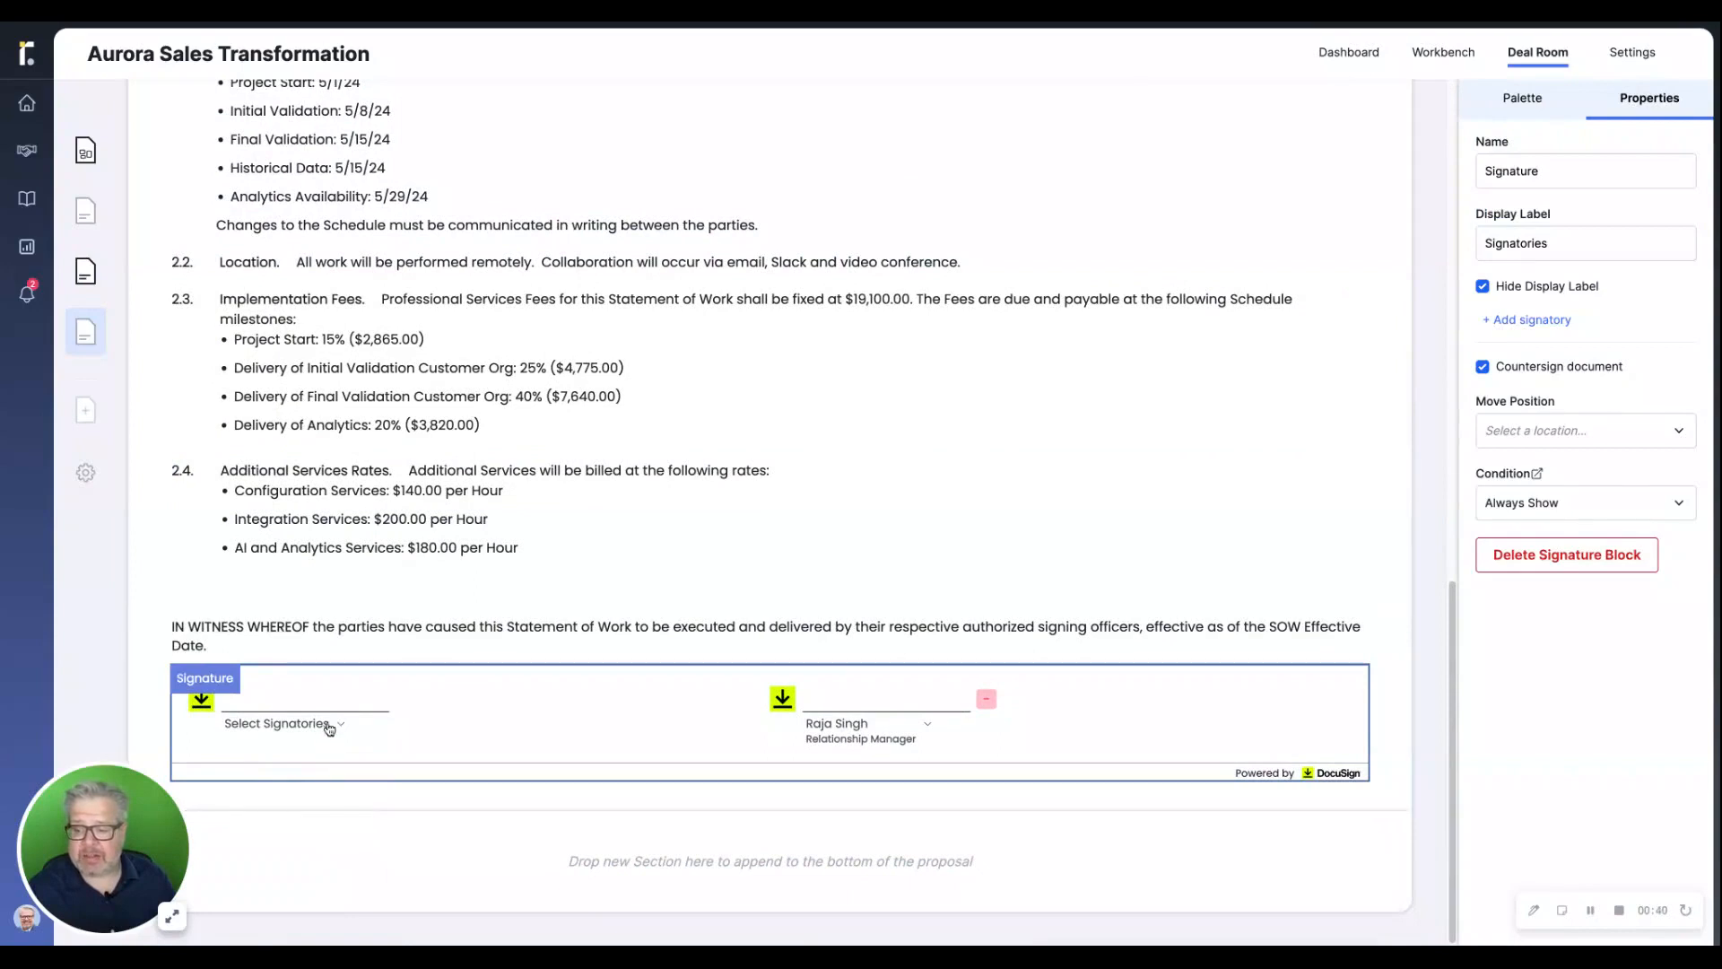
pyautogui.click(328, 733)
pyautogui.click(334, 812)
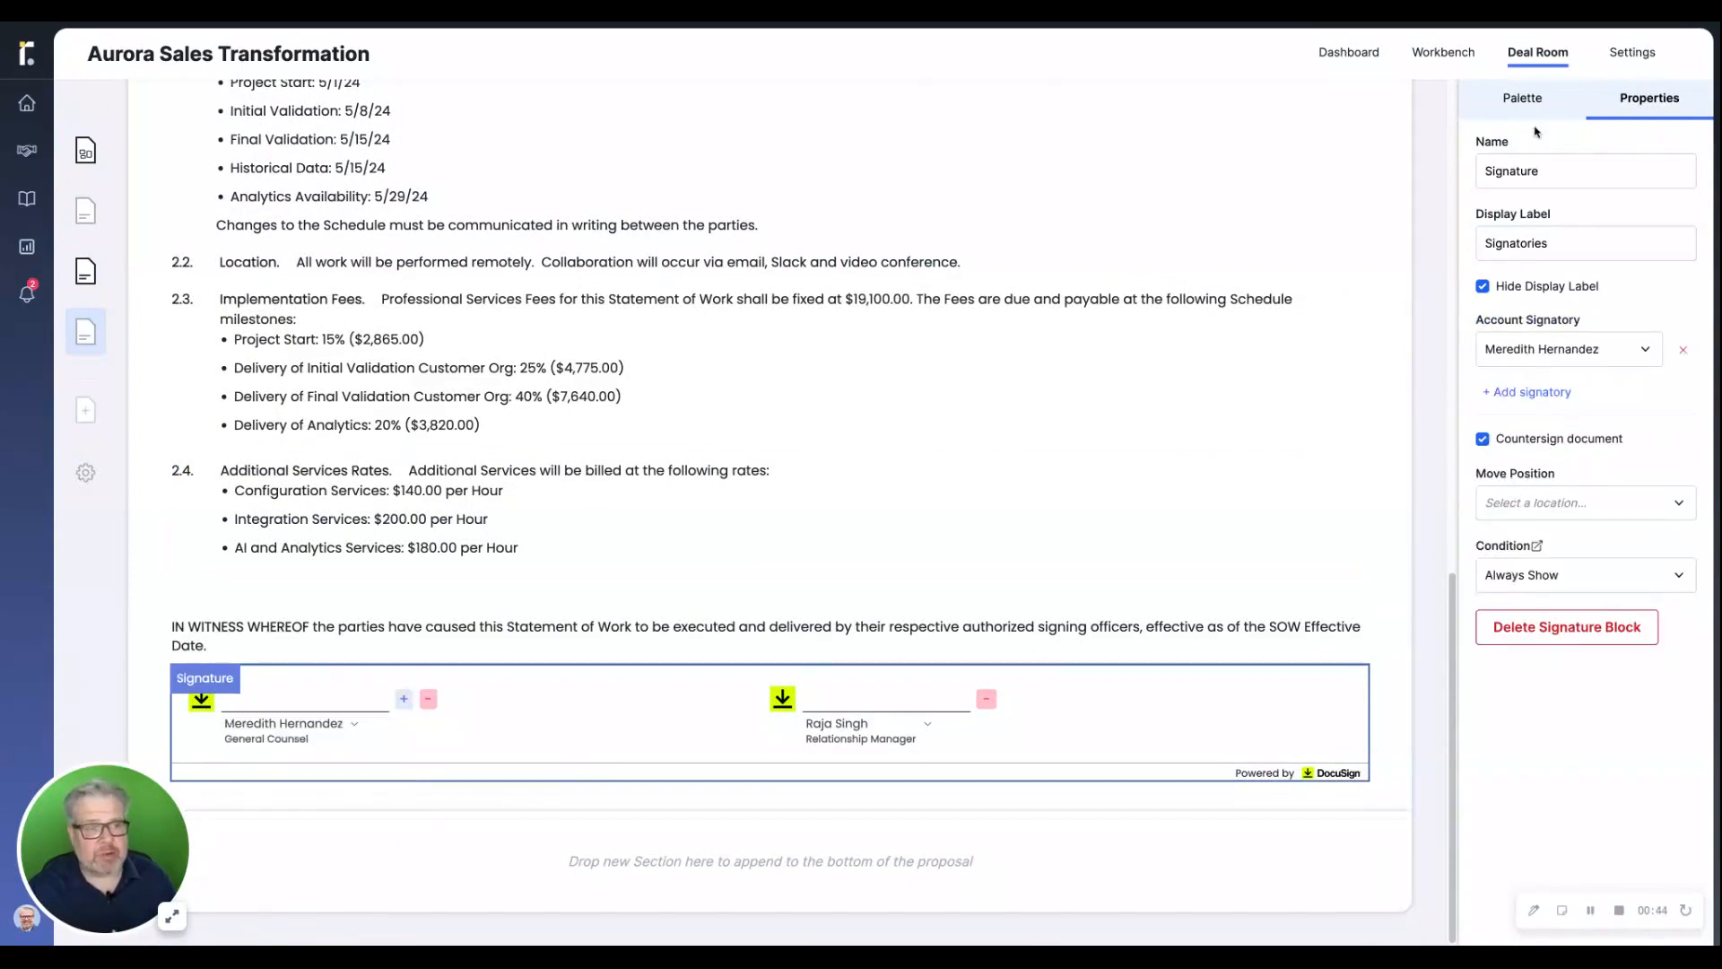
# Add a File block below the Statement of Work's signature block and upload SOWAttachment.pdf to it
pyautogui.click(1530, 105)
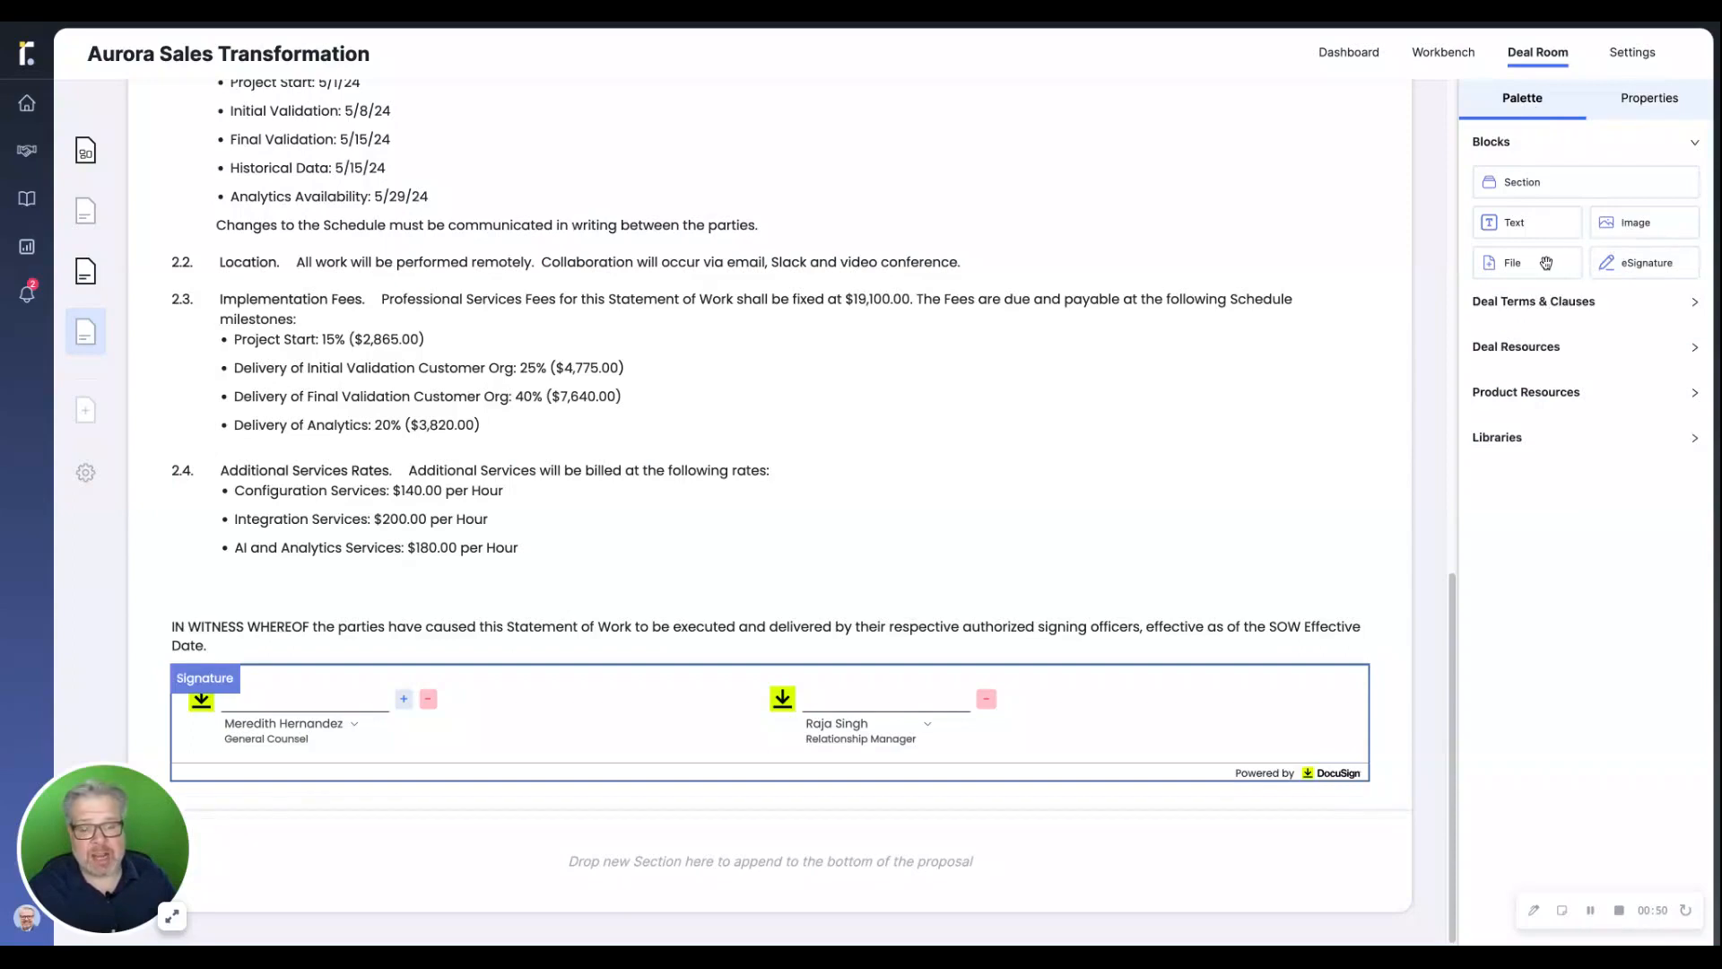
pyautogui.moveTo(1544, 263)
pyautogui.mouseDown()
pyautogui.moveTo(790, 798)
pyautogui.moveTo(813, 813)
pyautogui.mouseUp()
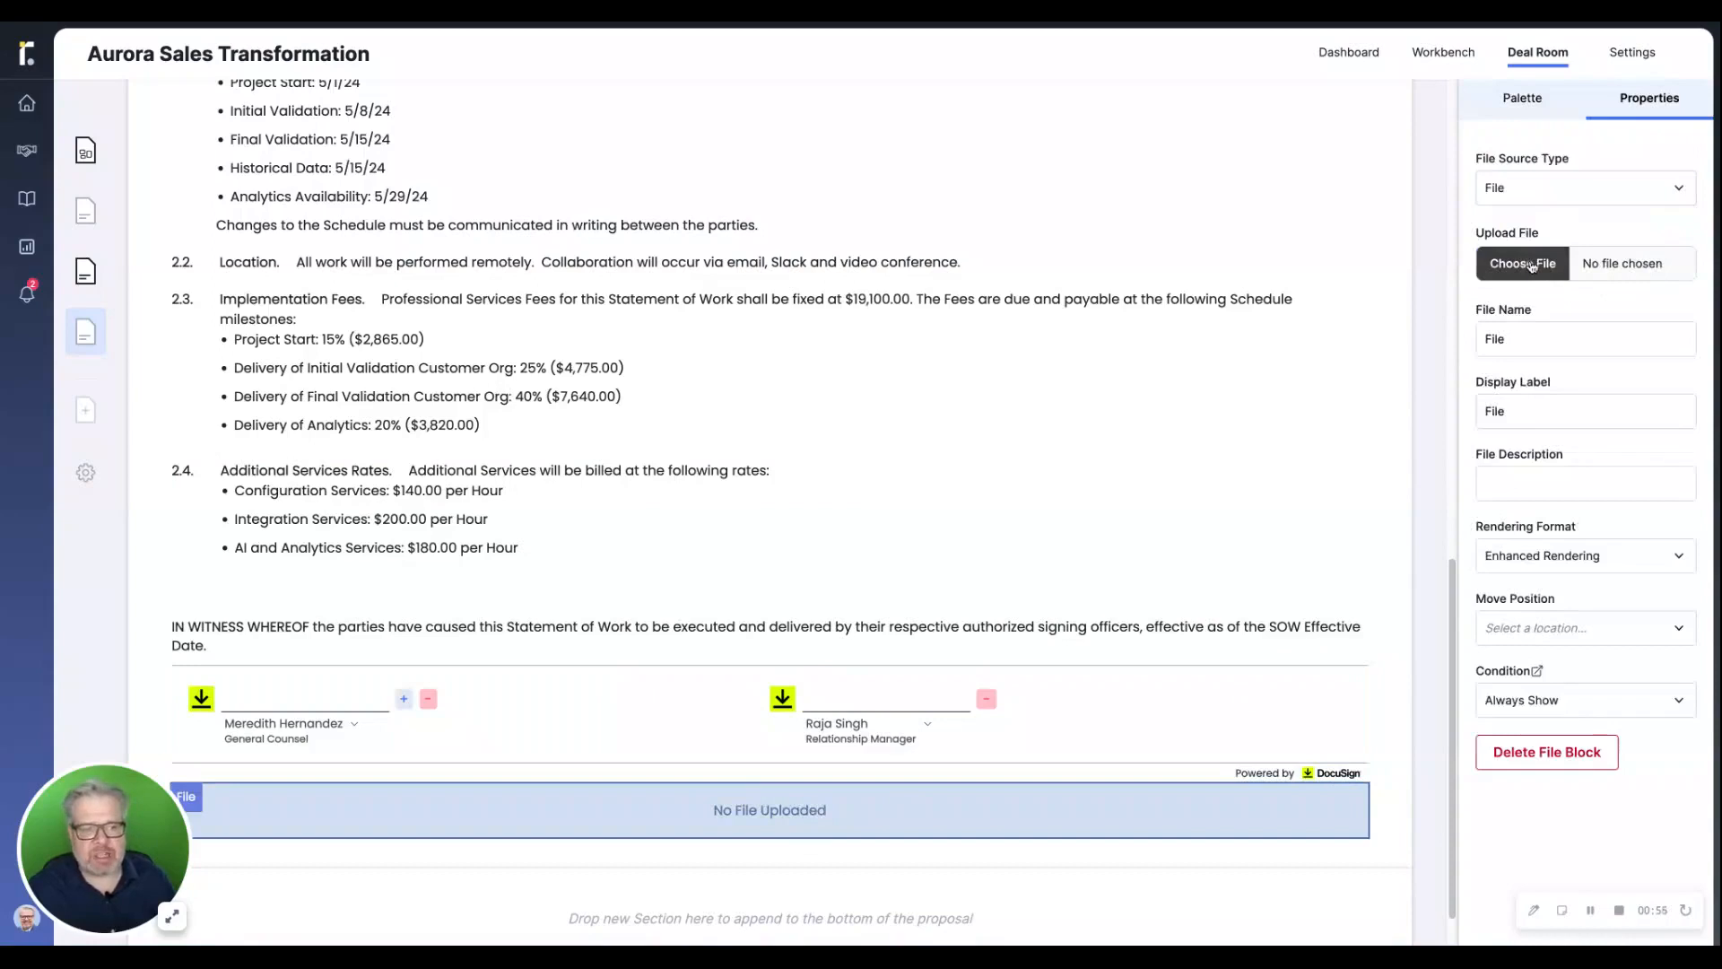
pyautogui.click(1532, 266)
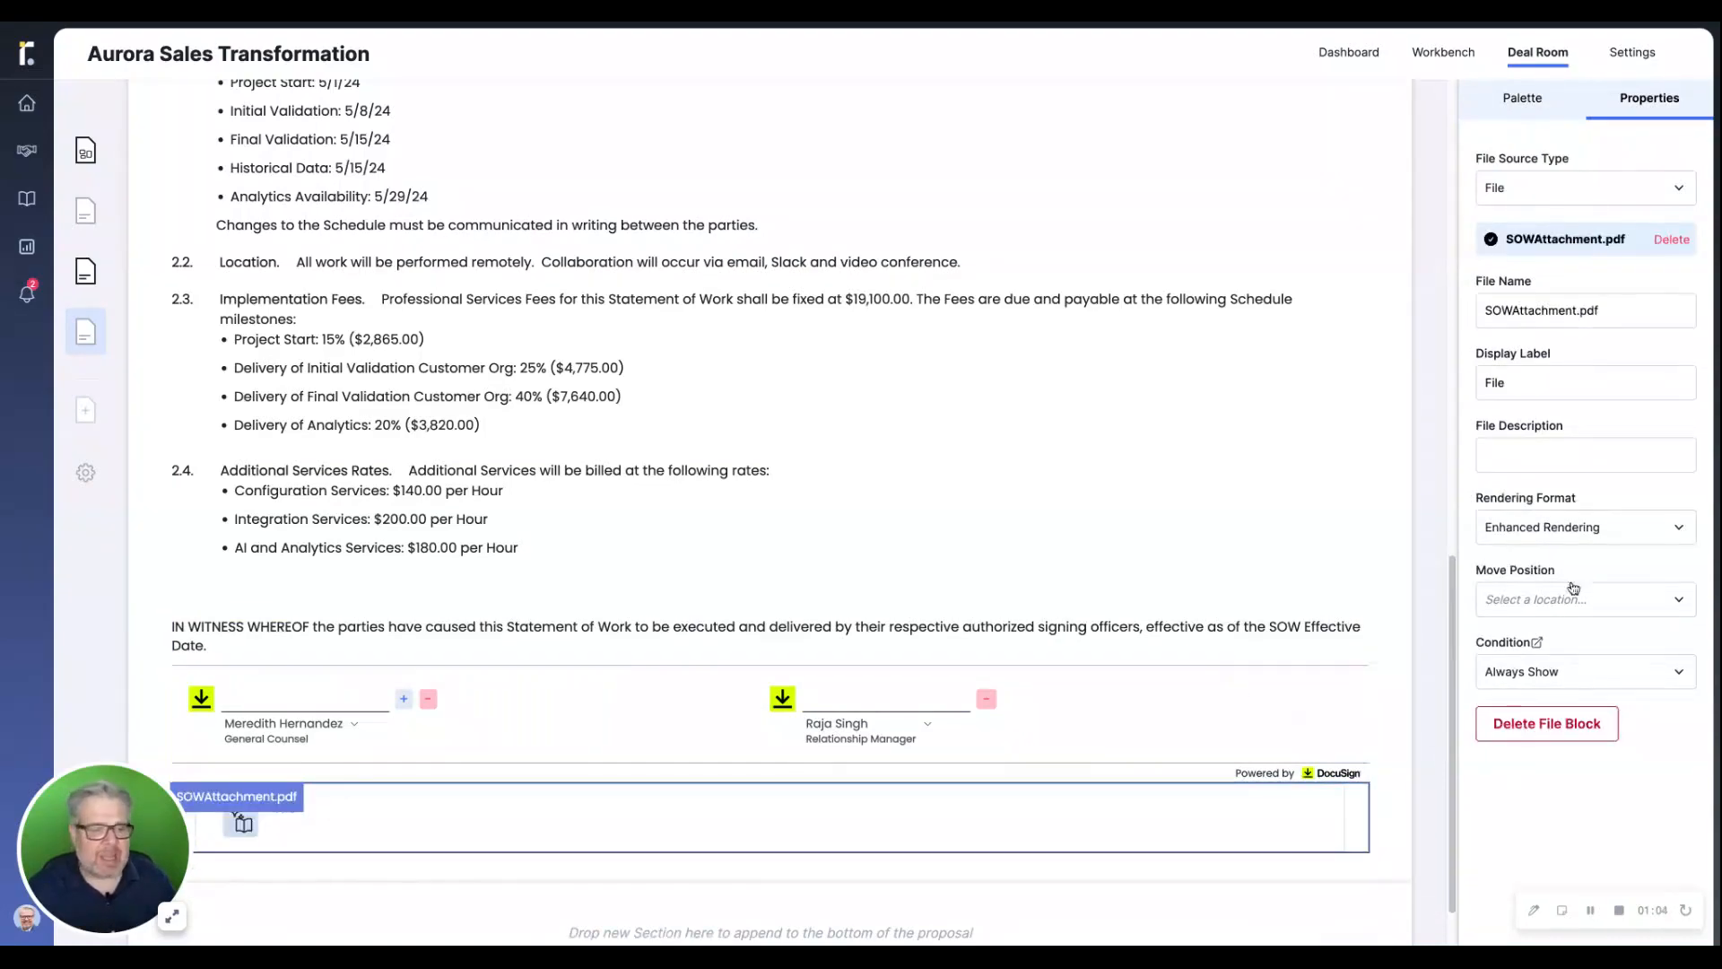
# Set the attached file's display label to "Additional Deliverable"
pyautogui.doubleClick(1524, 384)
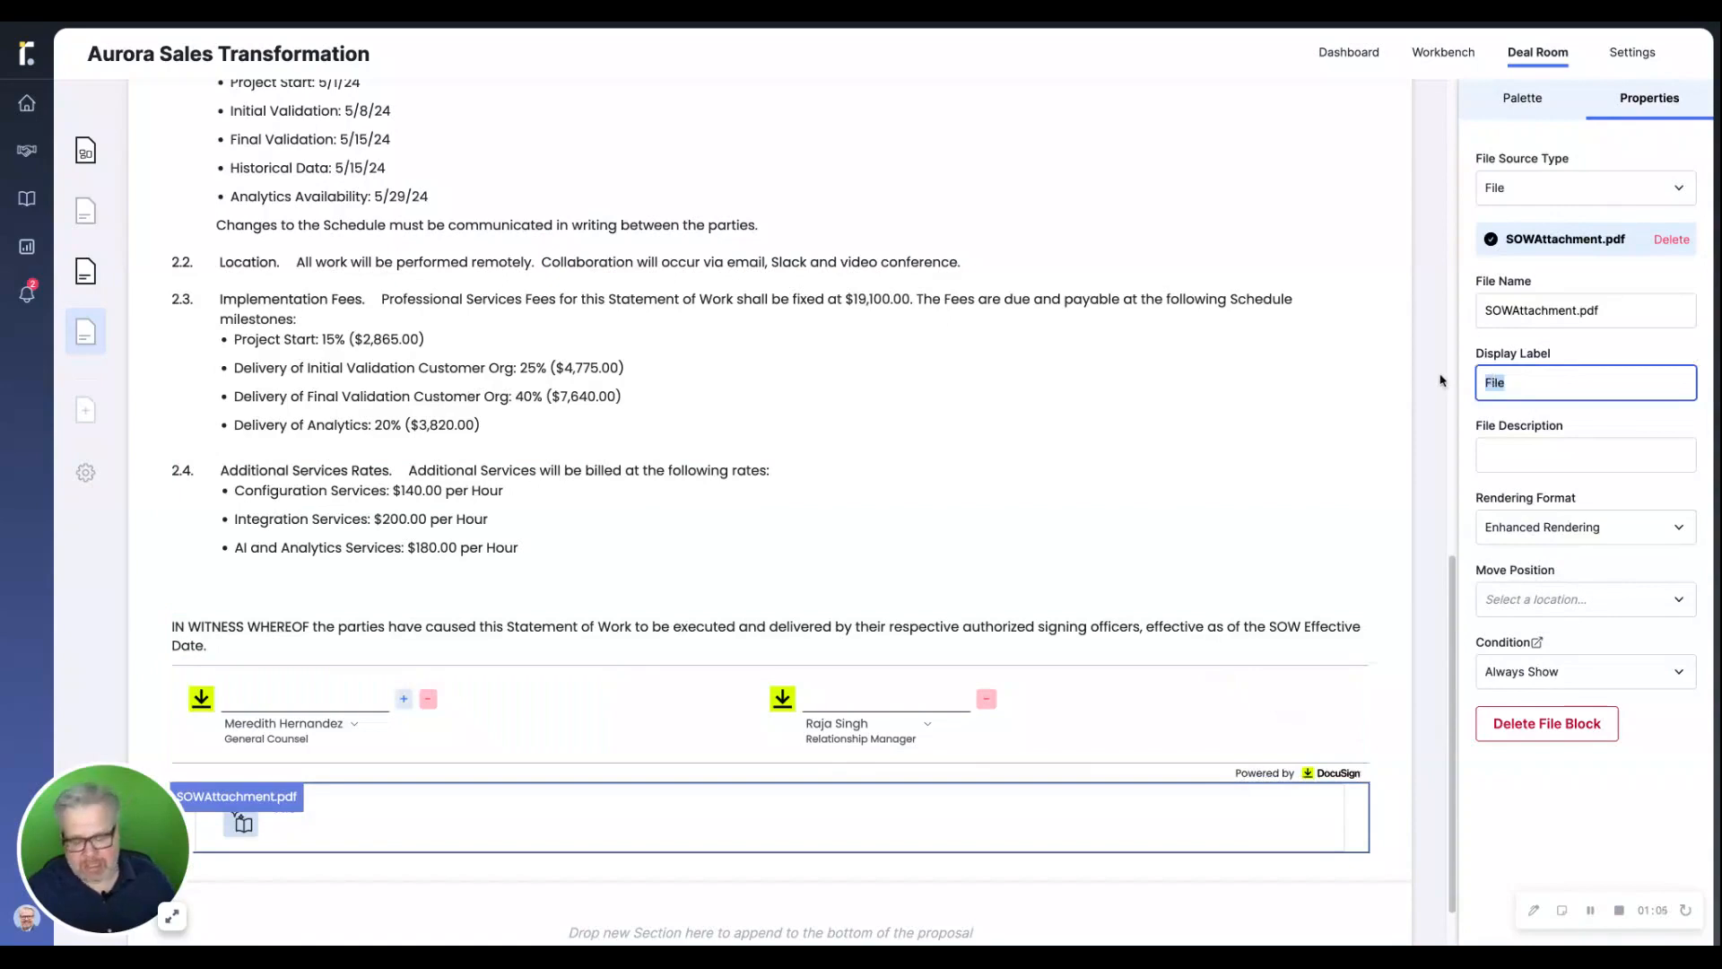
pyautogui.write('Additio')
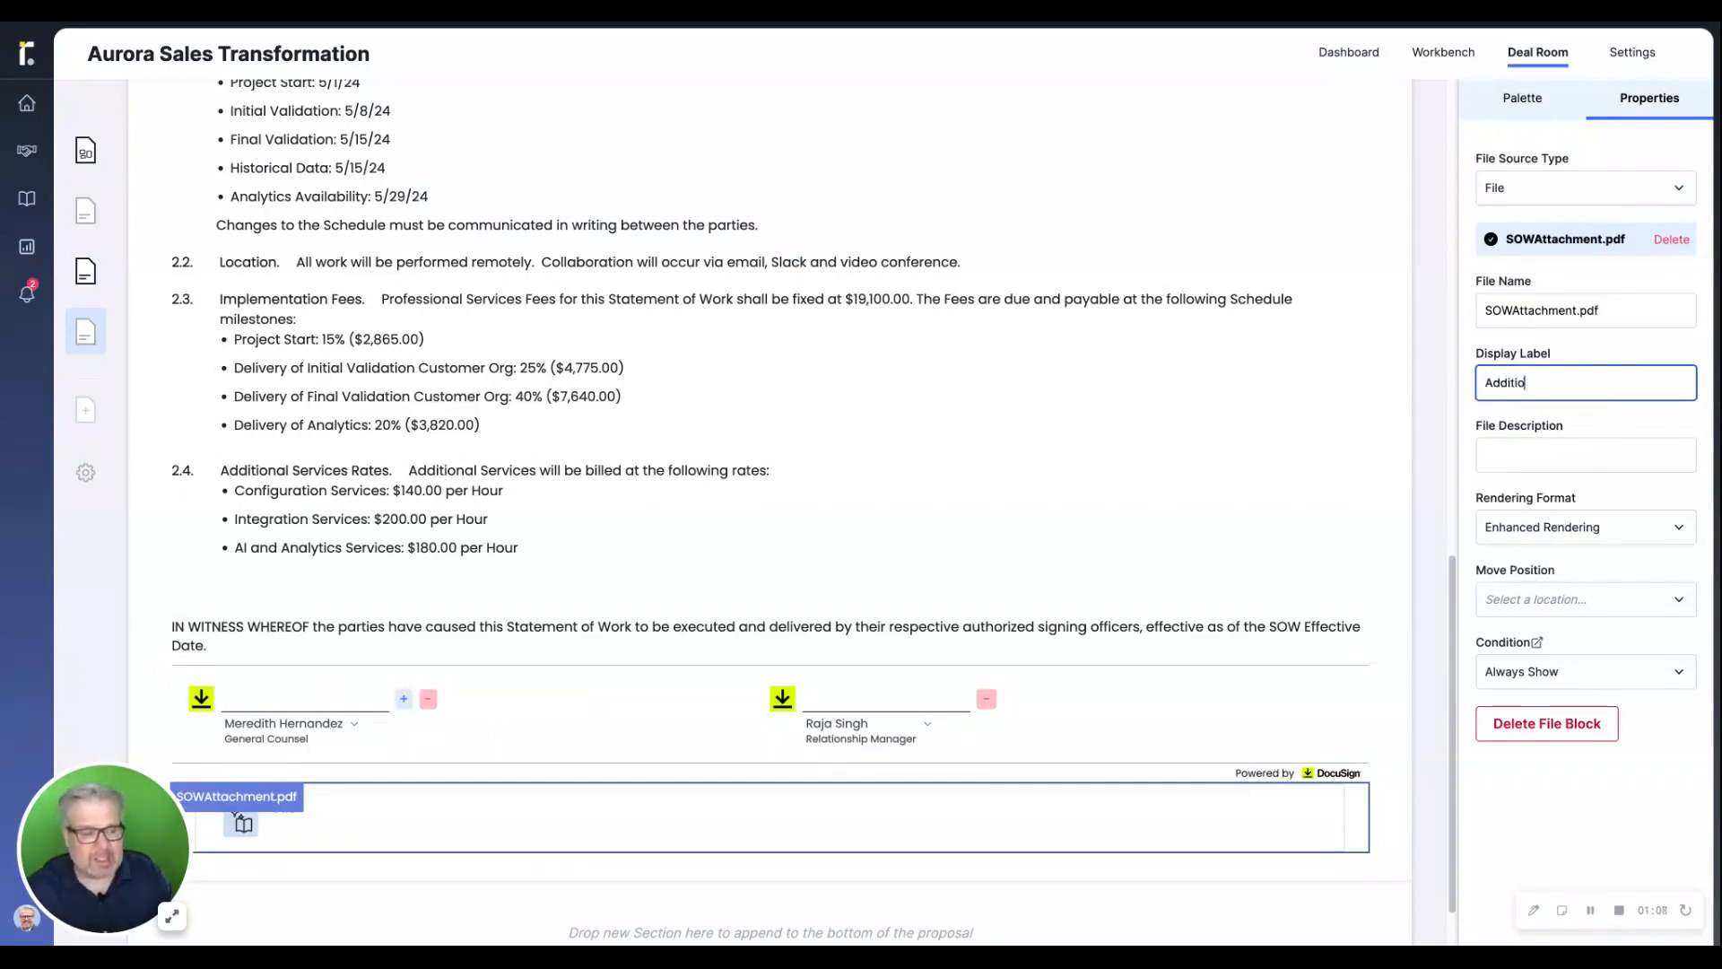
pyautogui.write('nal Deliverable')
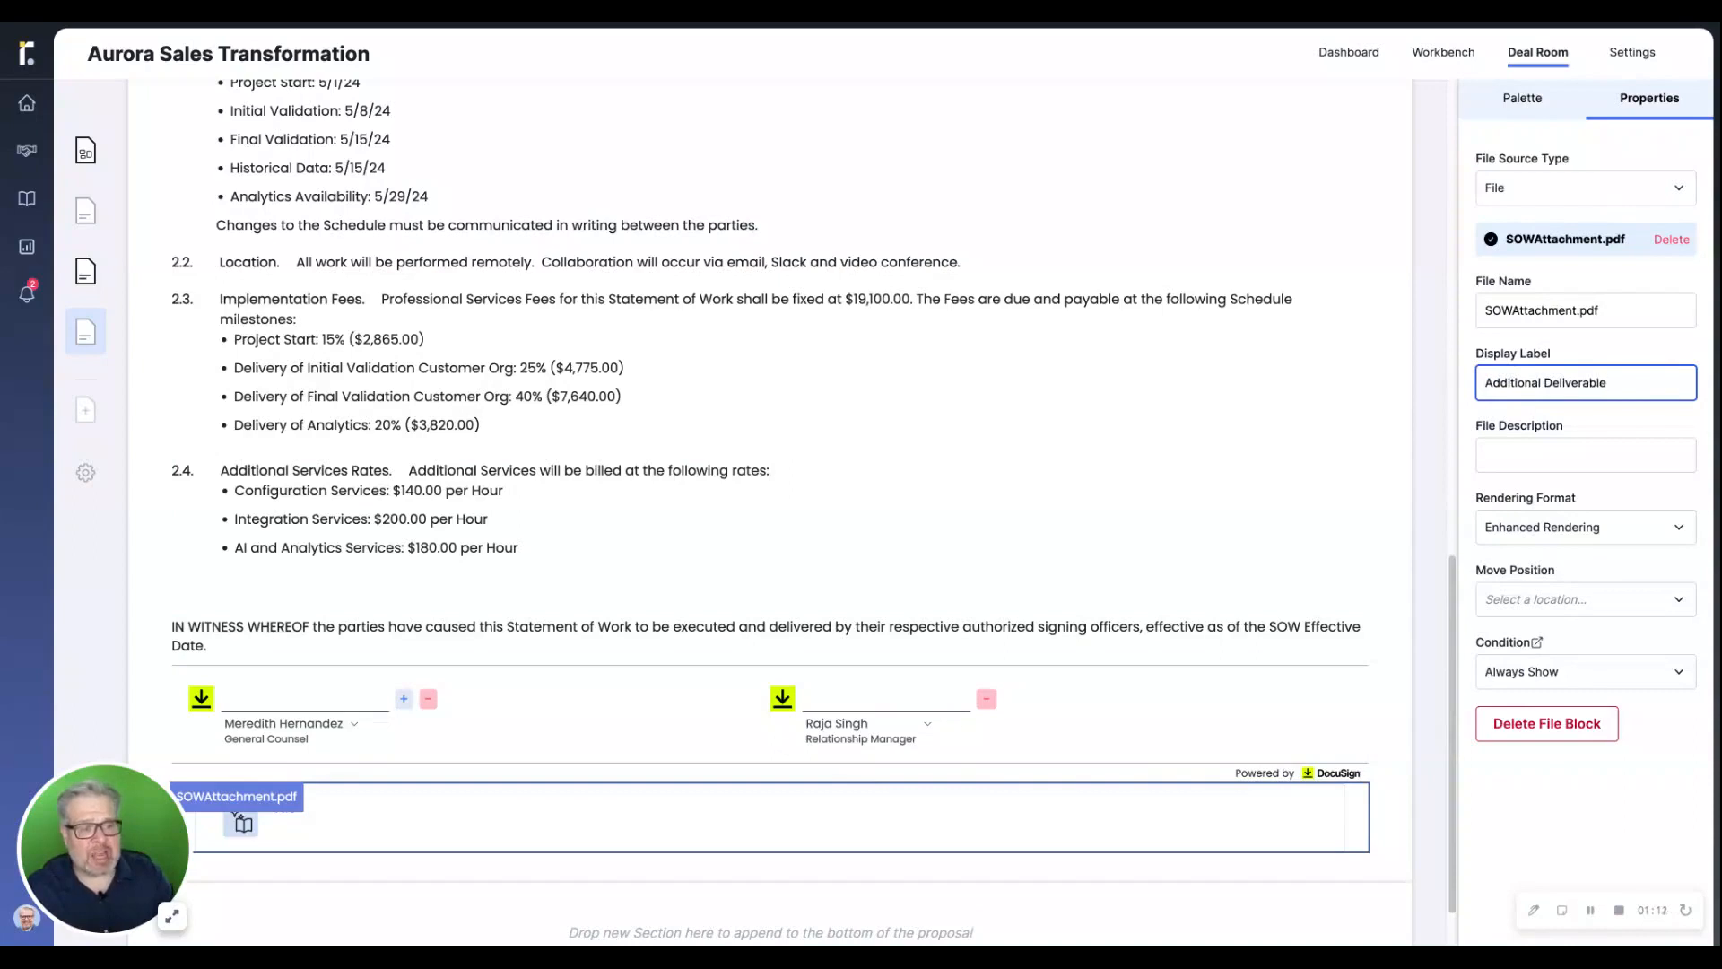
pyautogui.press('Tab')
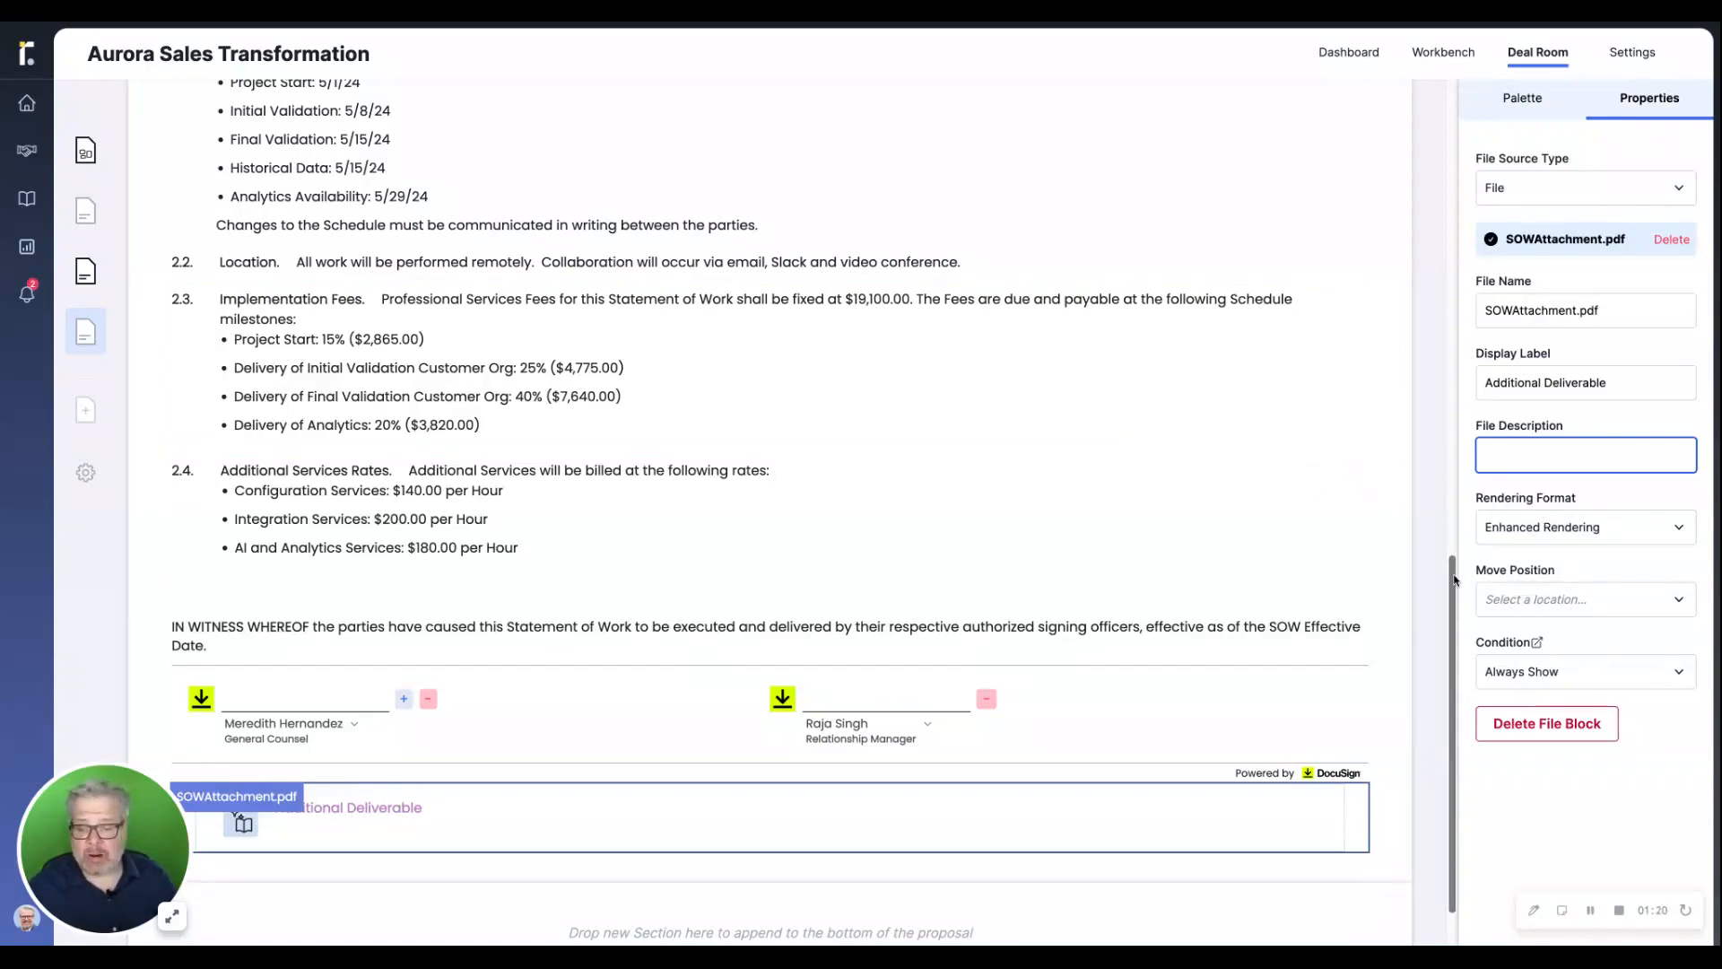
# Send the Statement of Work for eSignature via DocuSign and confirm the request
pyautogui.moveTo(1455, 581)
pyautogui.mouseDown()
pyautogui.moveTo(1457, 296)
pyautogui.moveTo(1487, 76)
pyautogui.mouseUp()
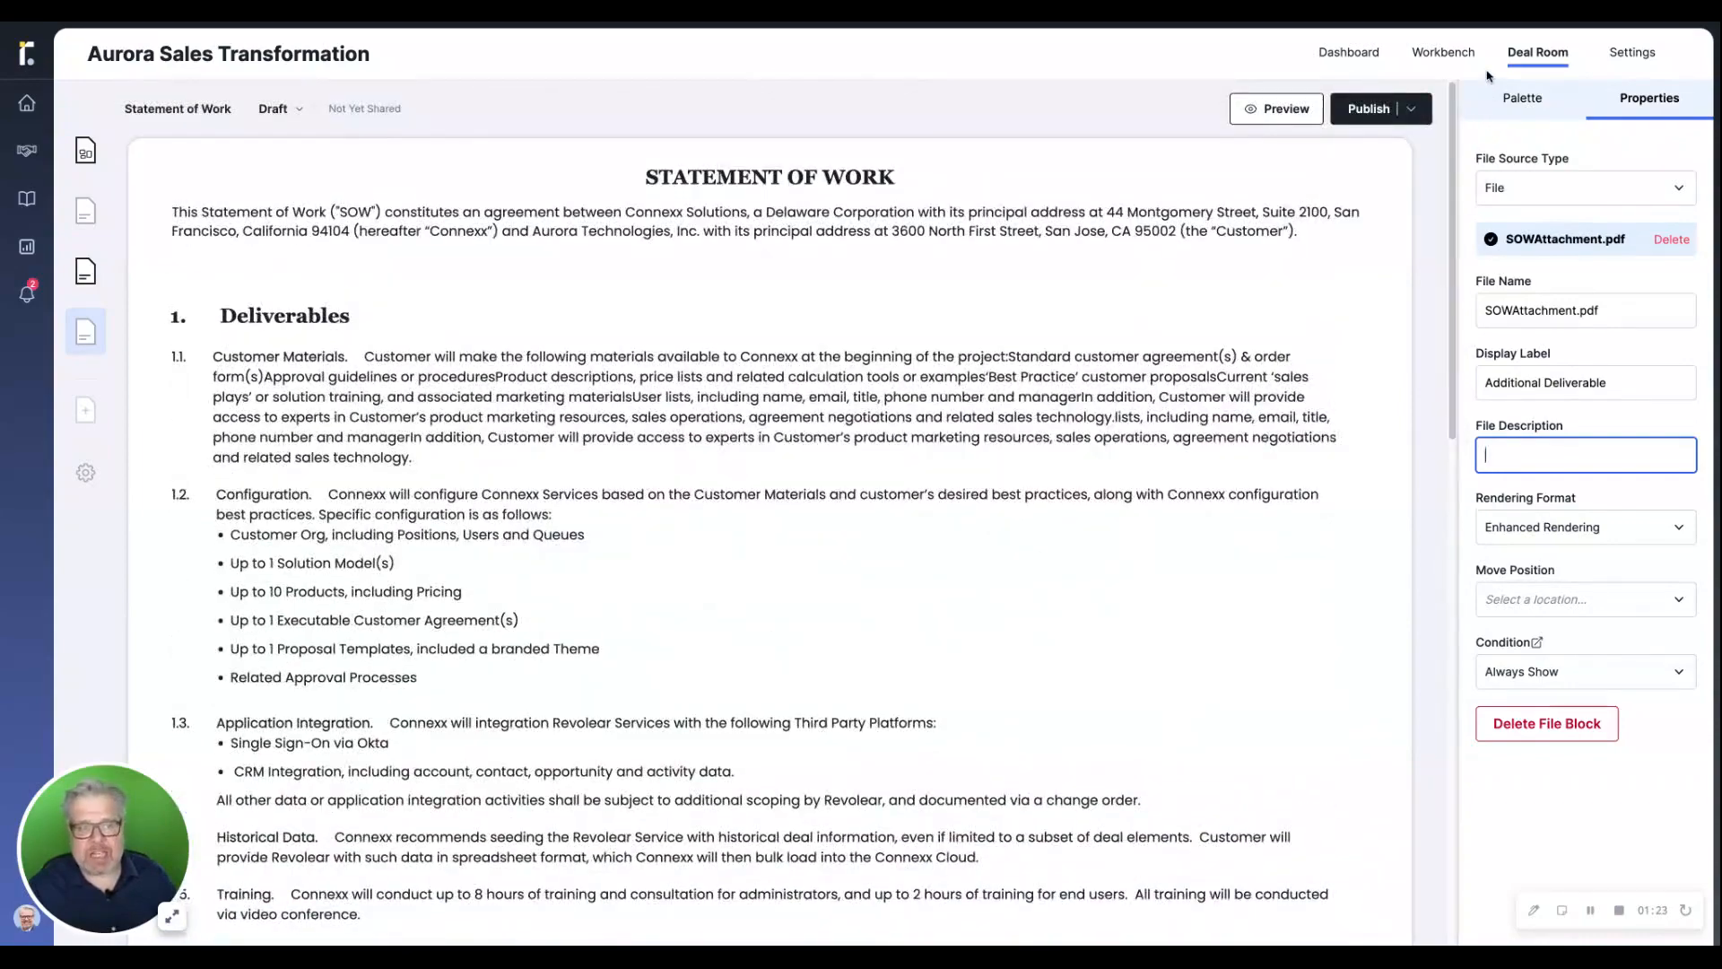
pyautogui.click(1413, 111)
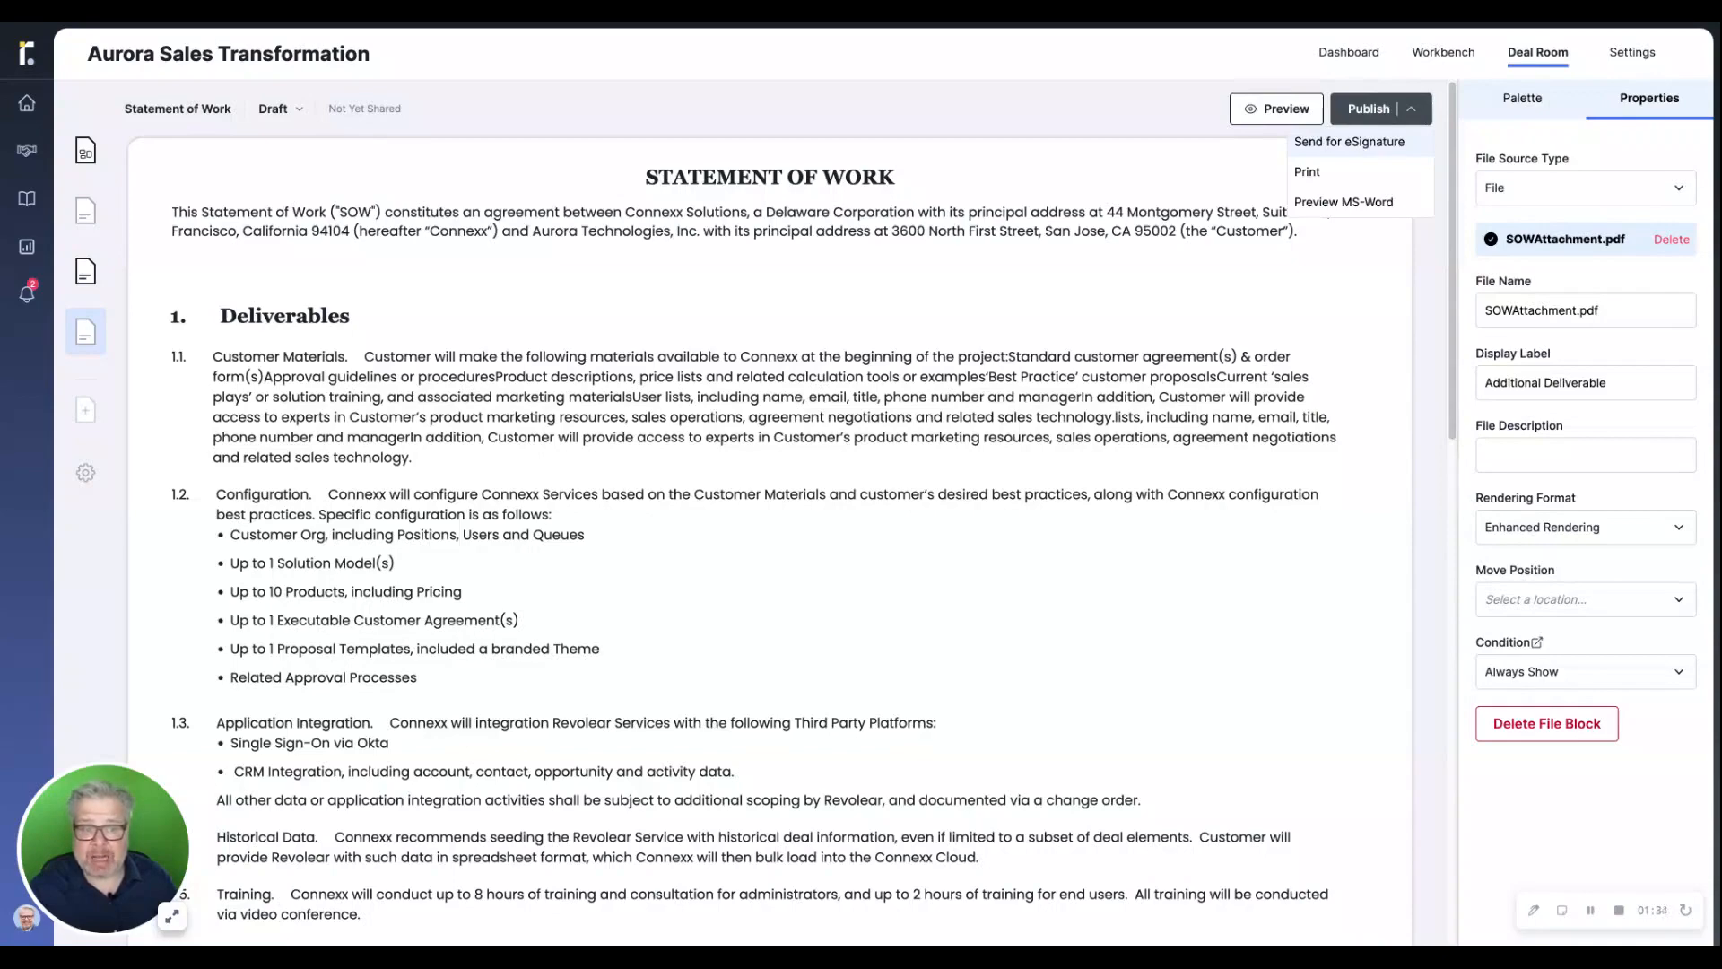
pyautogui.click(1349, 142)
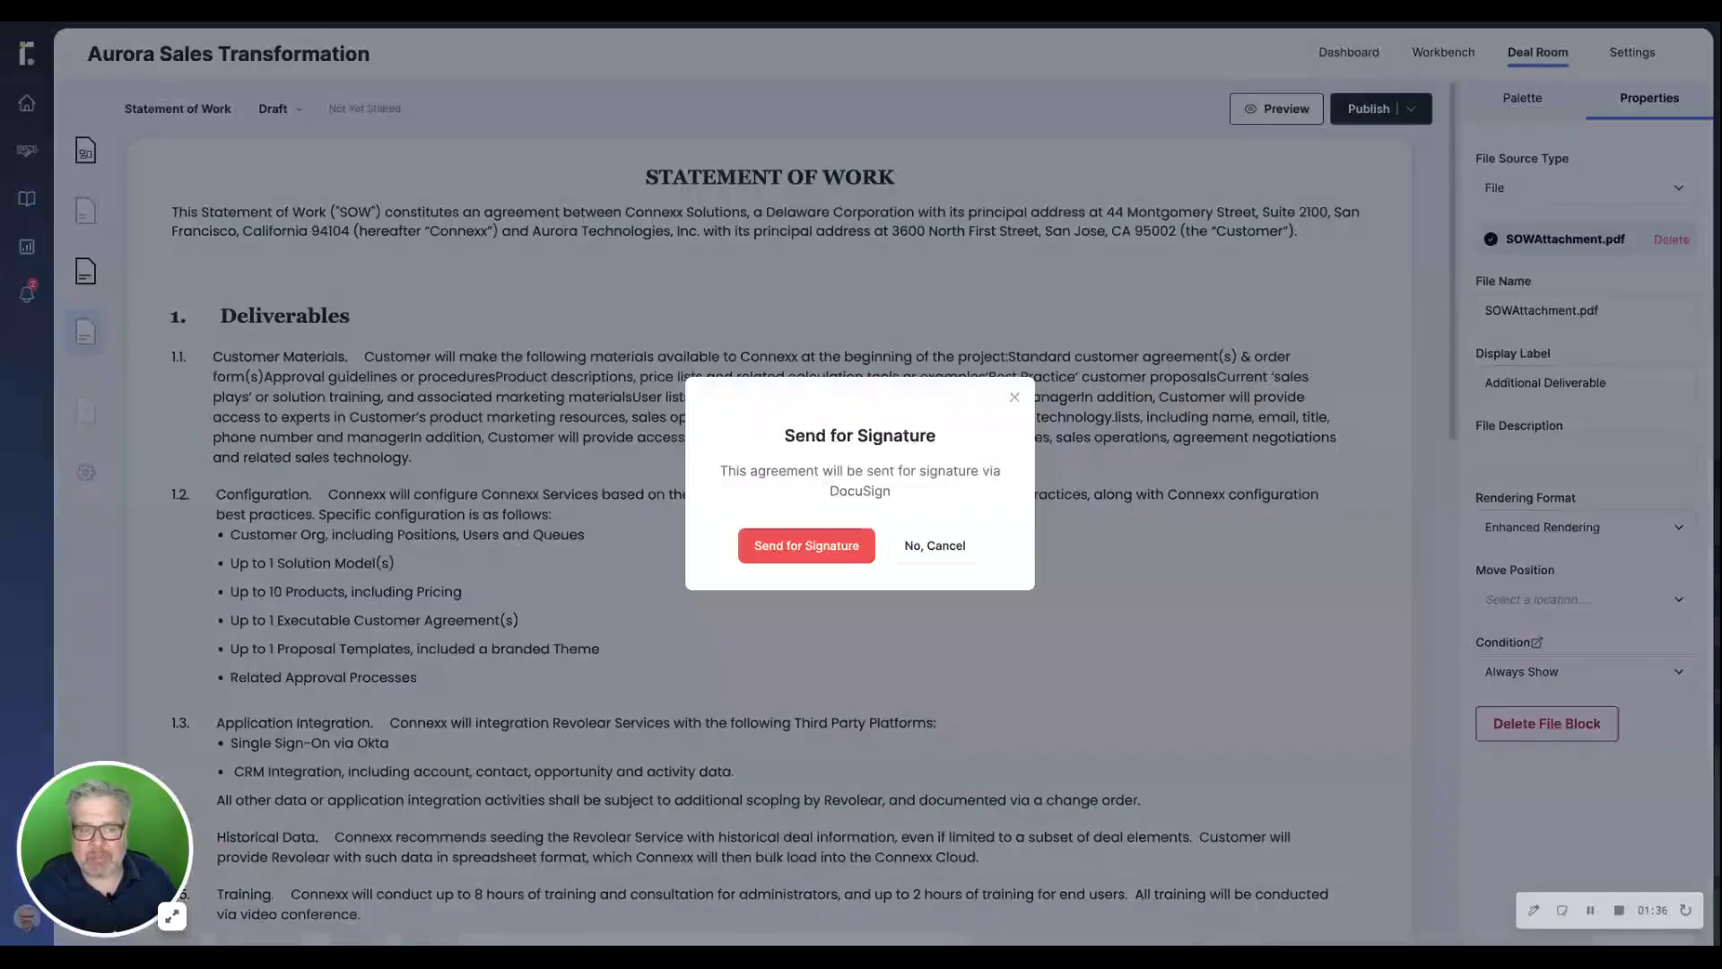
pyautogui.click(806, 549)
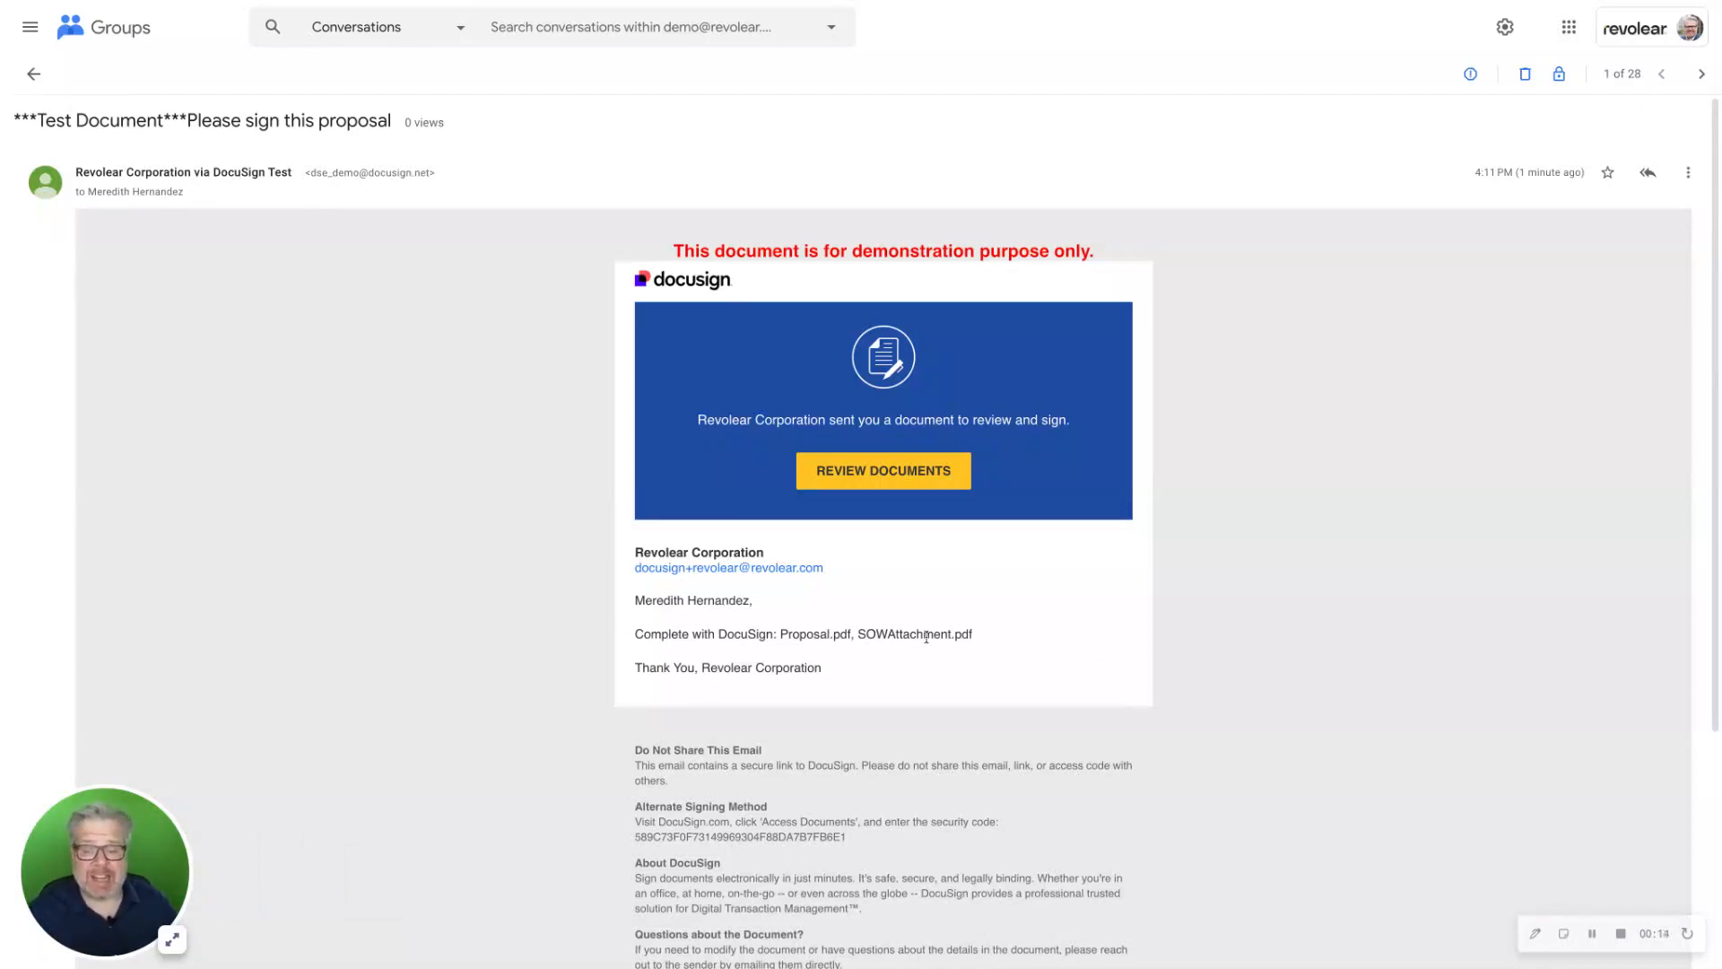
# Switch to the DocuSign request e-mail, open its documents for review, and agree to use electronic records and signatures
pyautogui.click(879, 473)
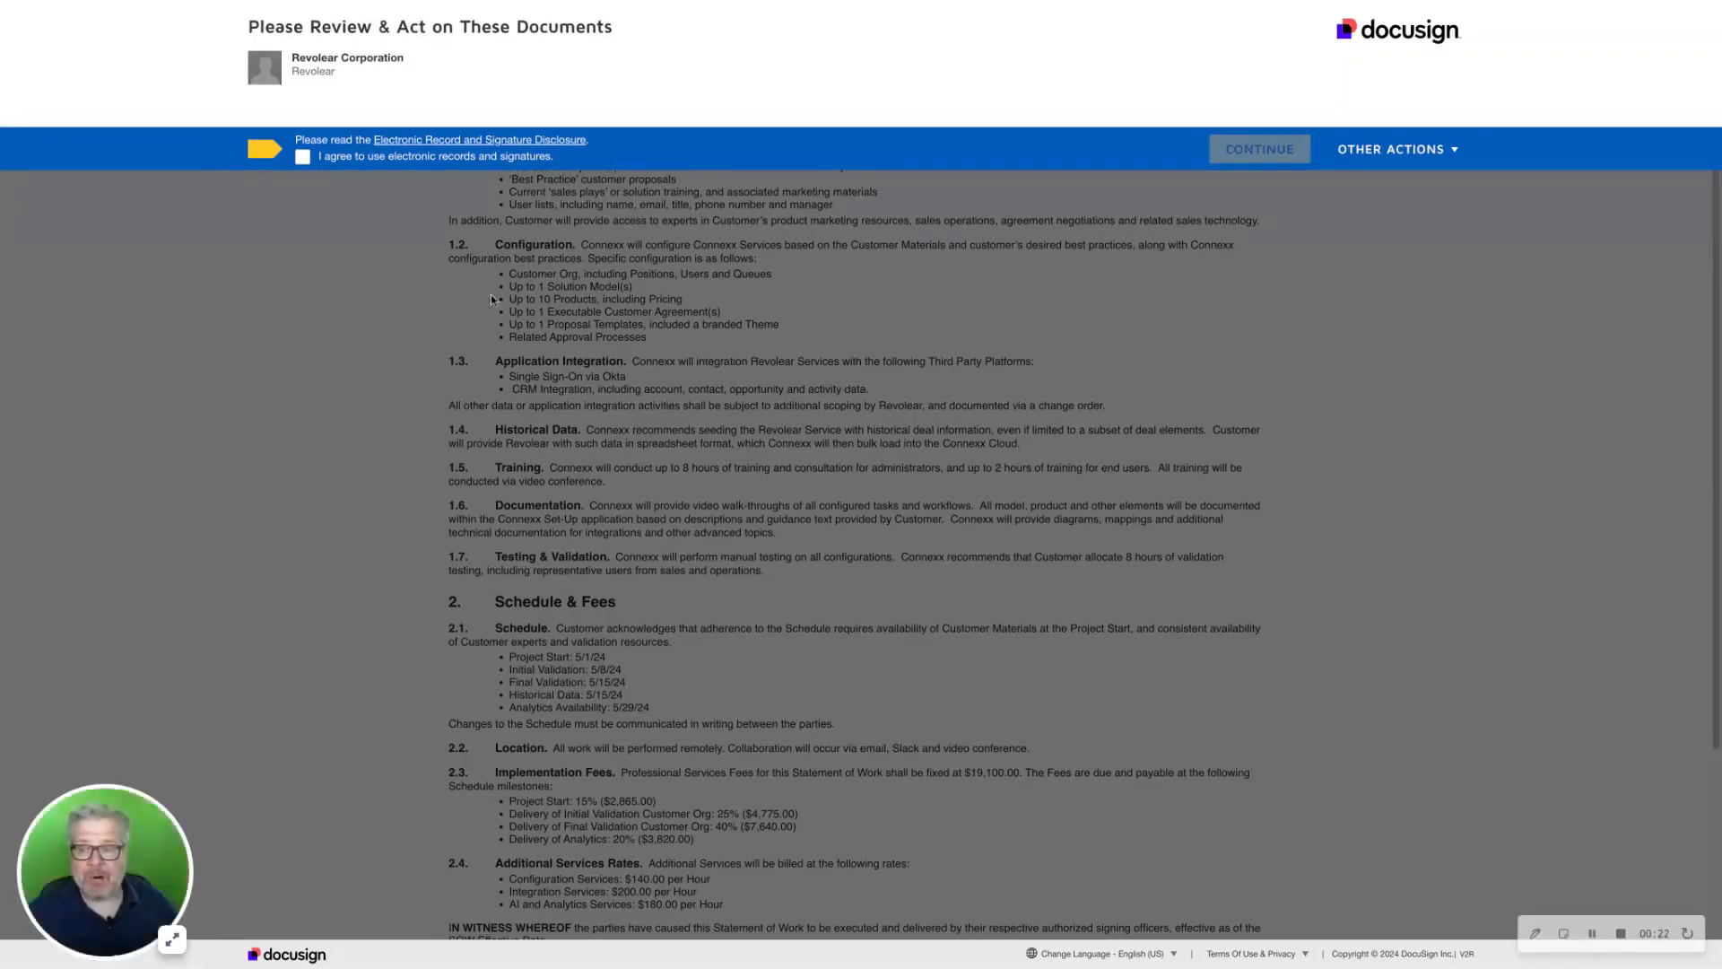
pyautogui.click(302, 159)
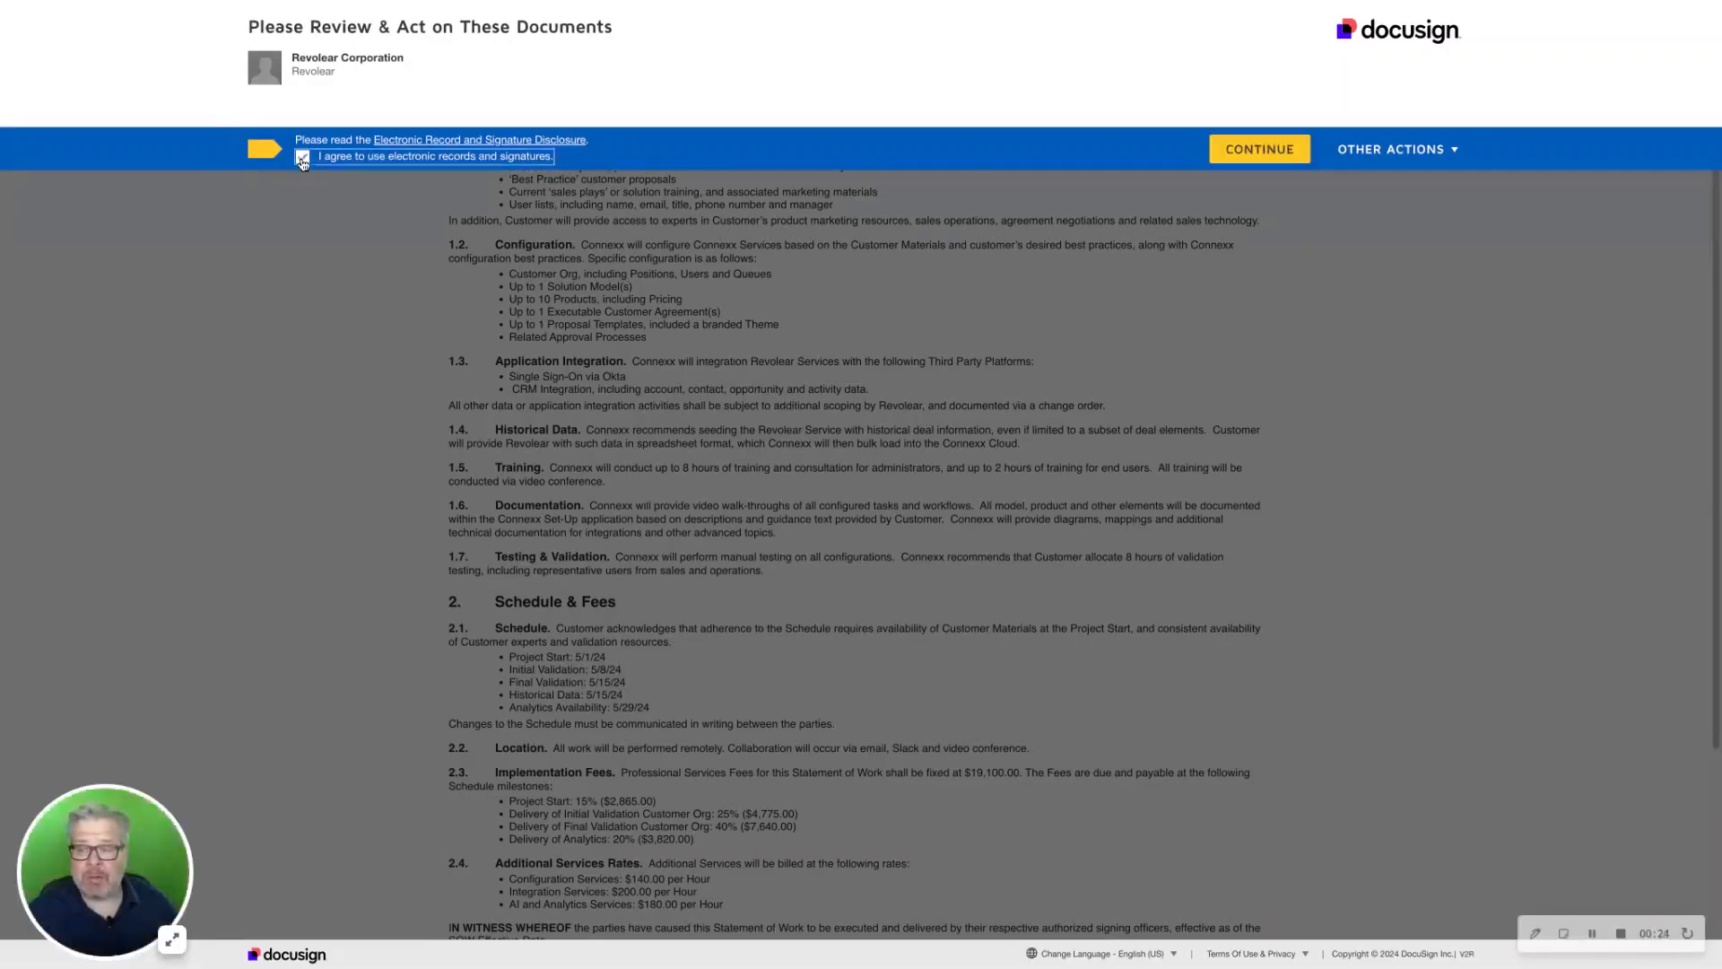
pyautogui.click(1260, 161)
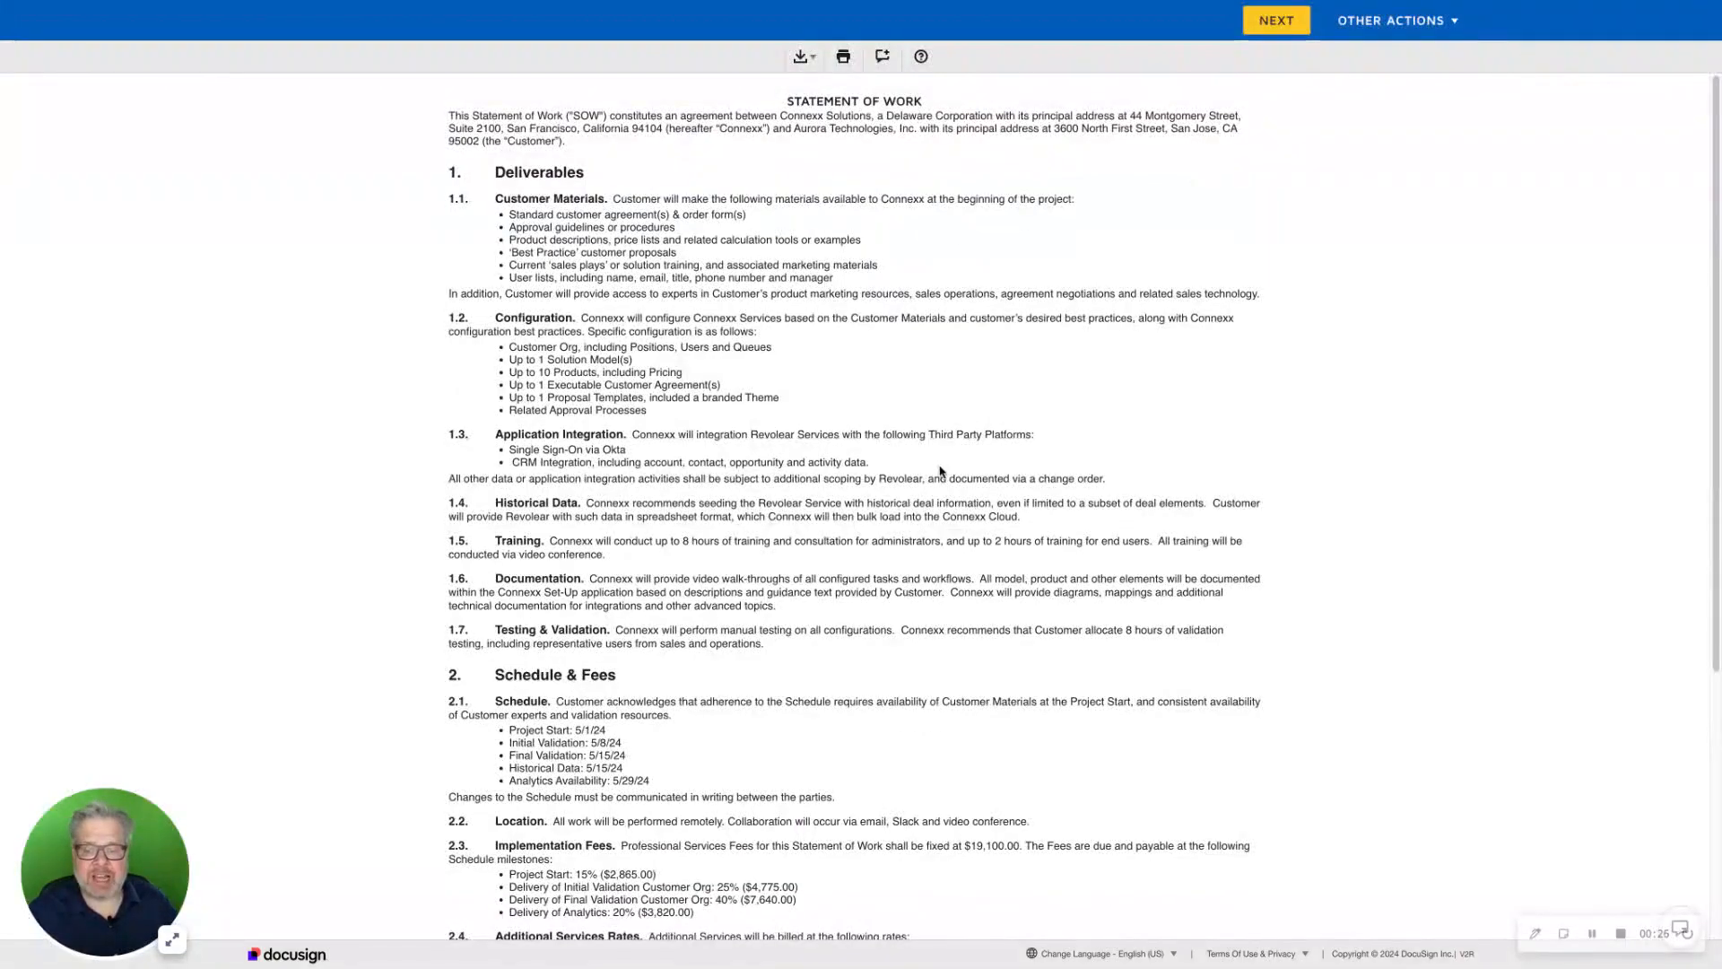
# Sign the Statement of Work's required General Counsel signature field with the suggested signature style and finish the DocuSign signing
pyautogui.scroll(-5, 1060, 518)
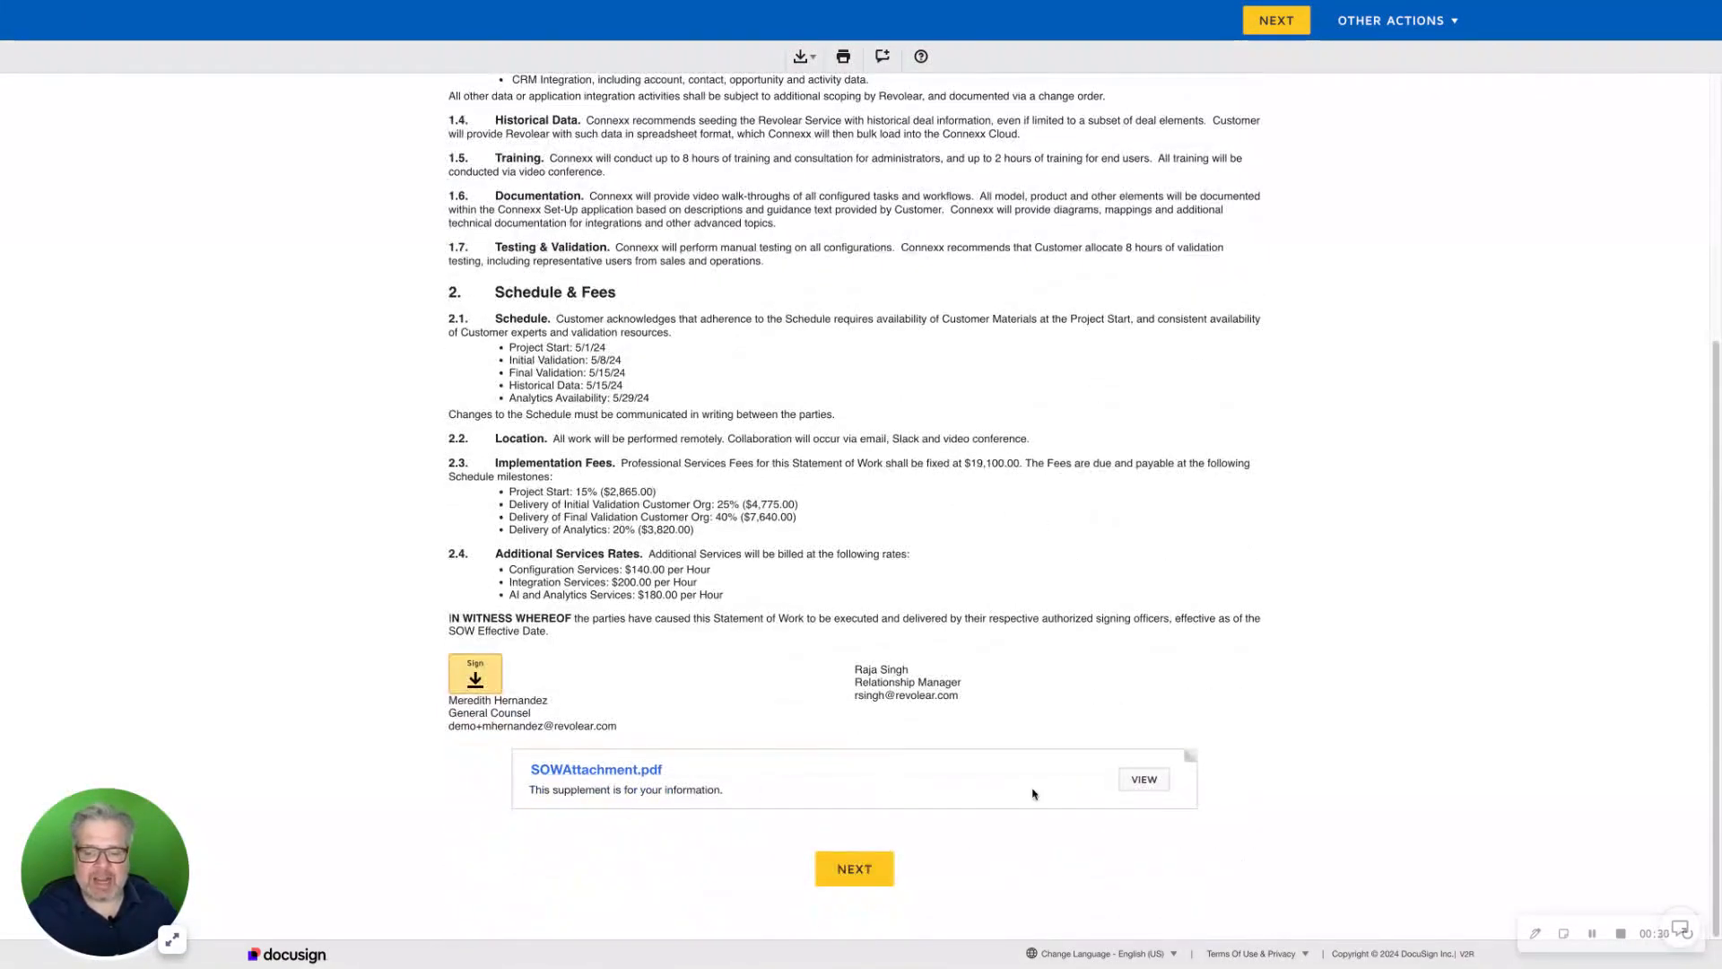
pyautogui.click(483, 683)
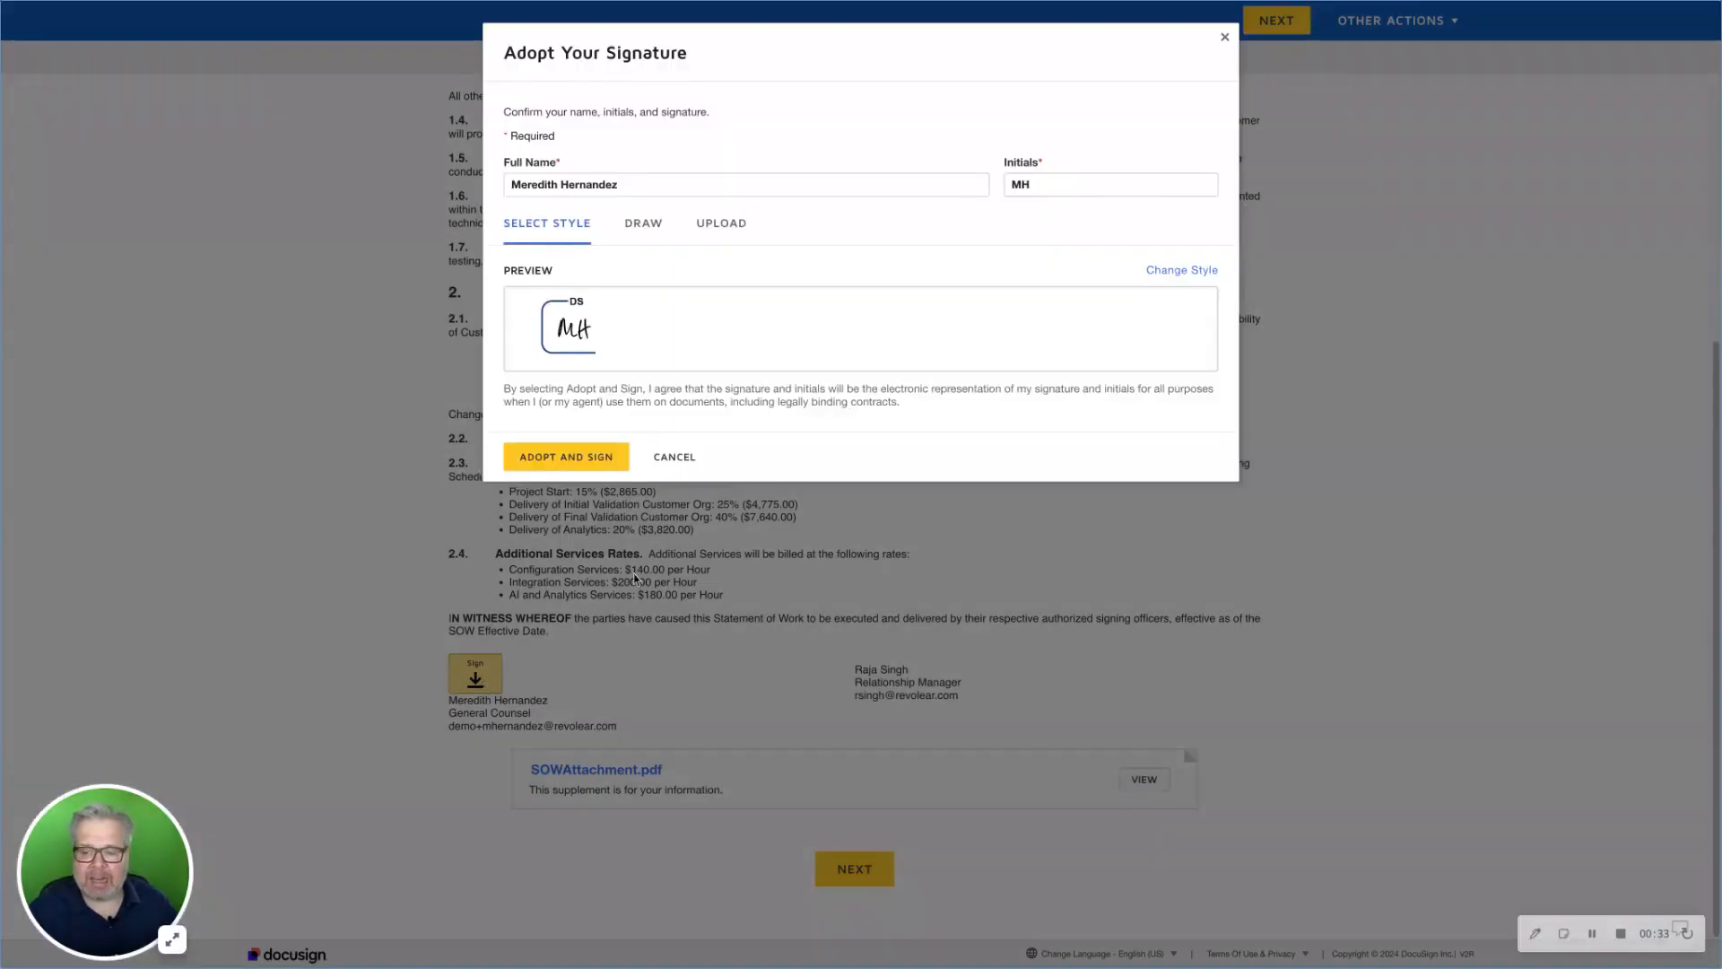
pyautogui.click(588, 459)
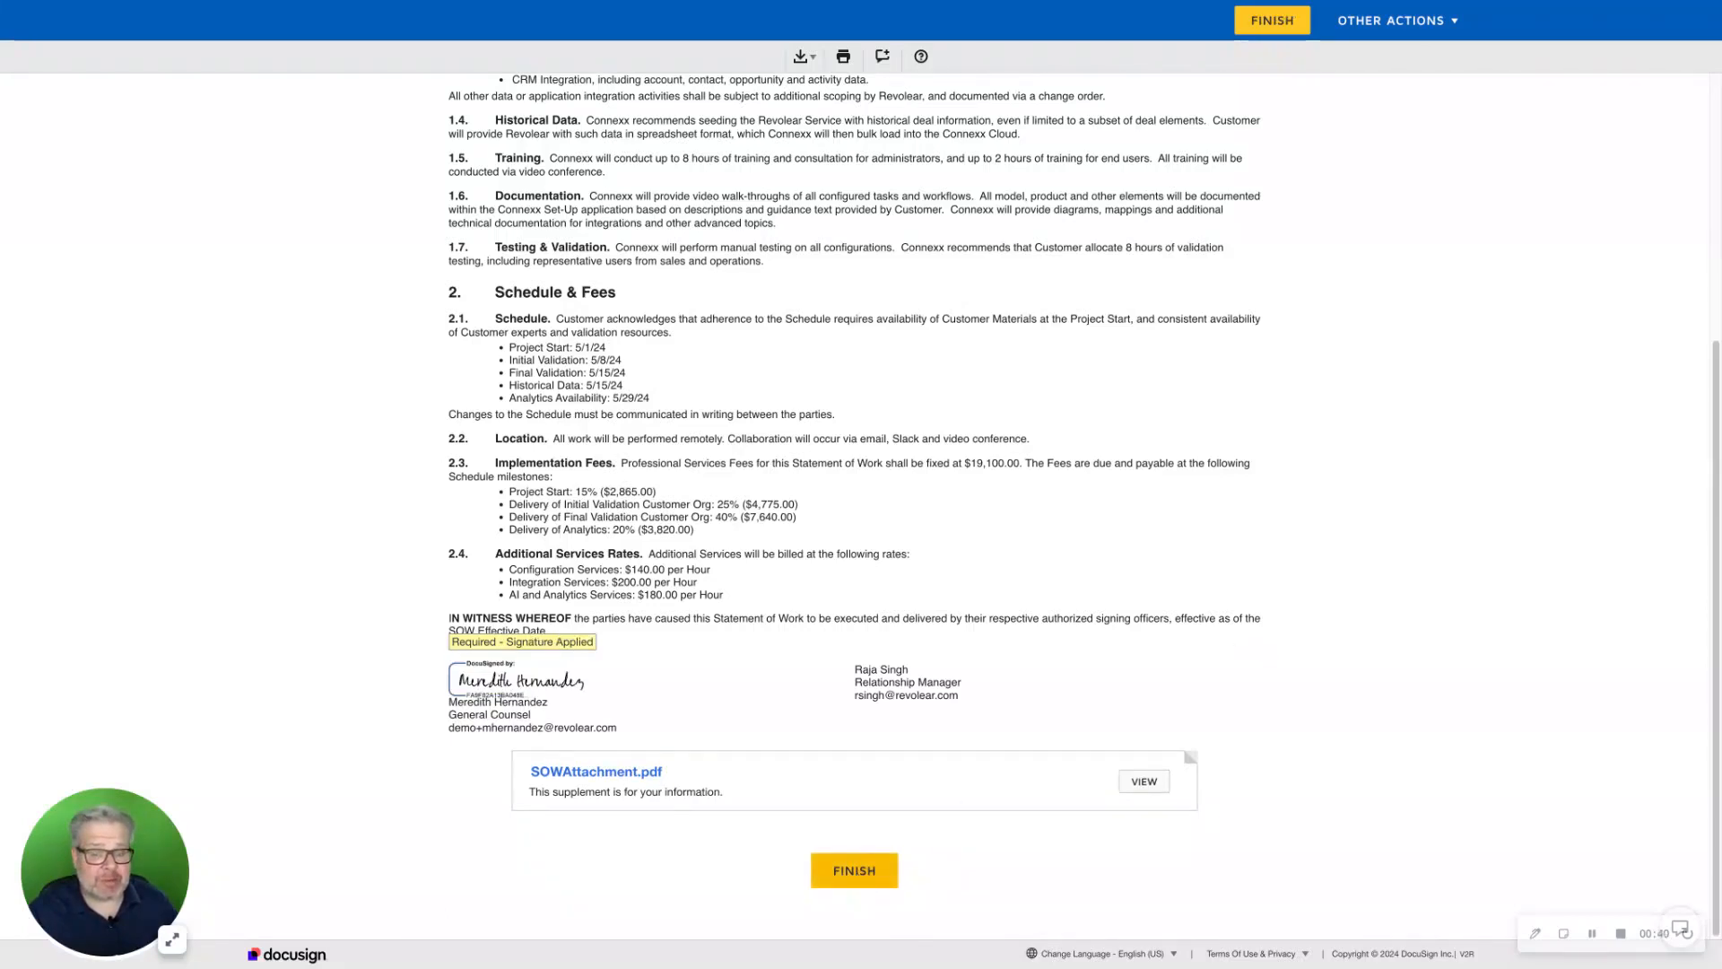
pyautogui.click(859, 878)
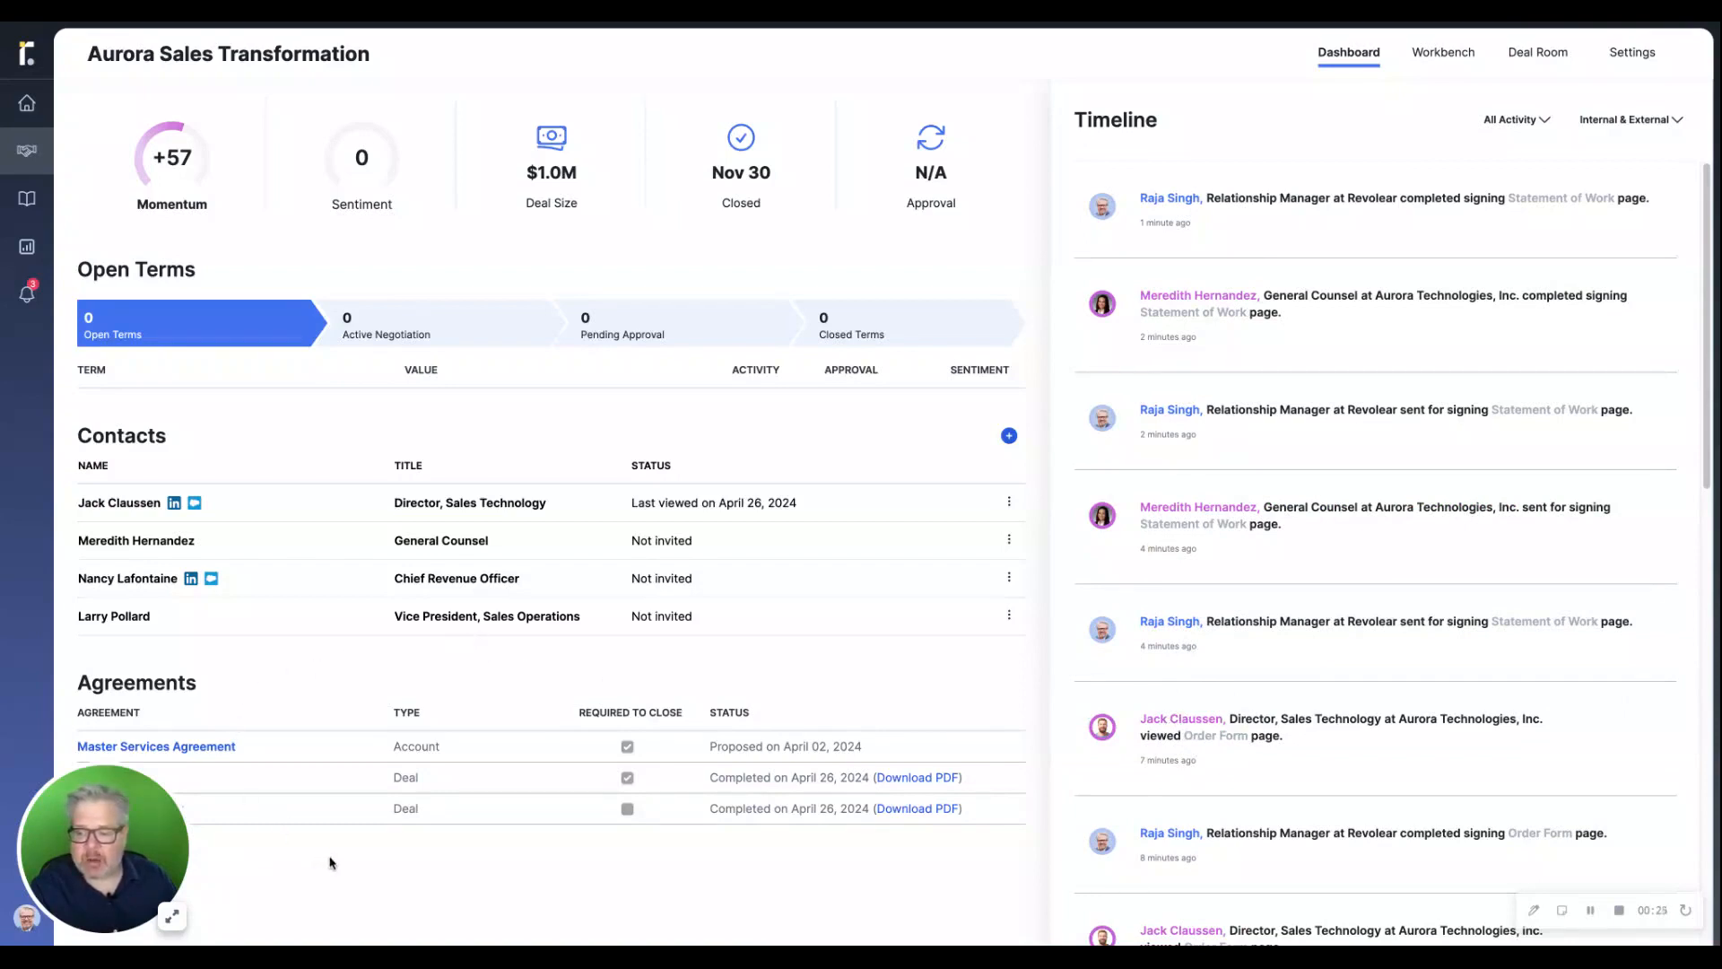
pyautogui.moveTo(174, 837); pyautogui.dragTo(170, 580)
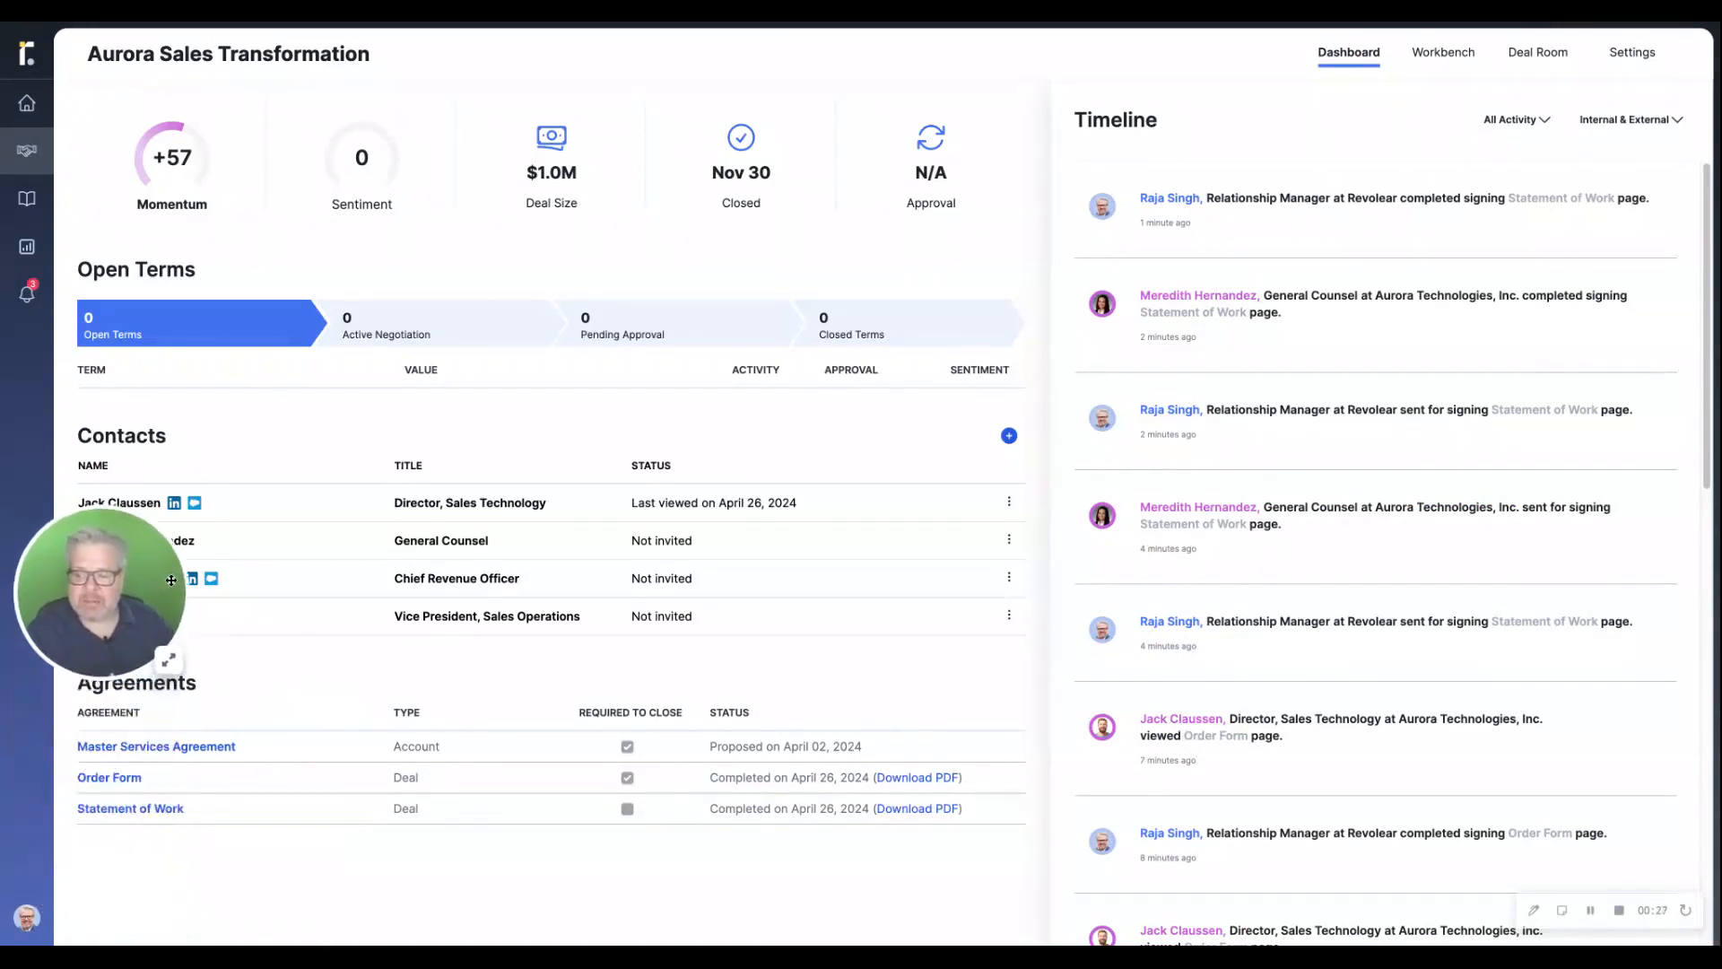